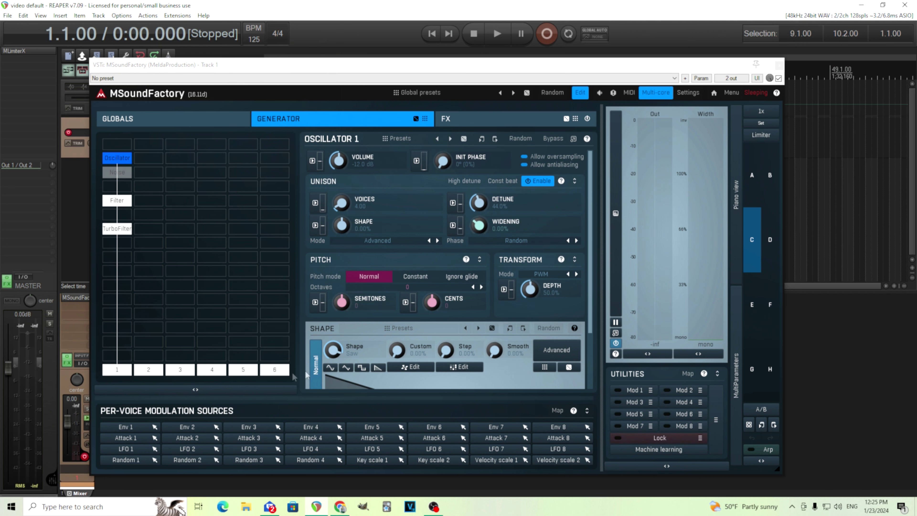
Expand TurboFilter 1 to show its Formant Male "U" algorithm and three-peak analyzer.
{"action": "left_click", "coordinate": [125, 232]}
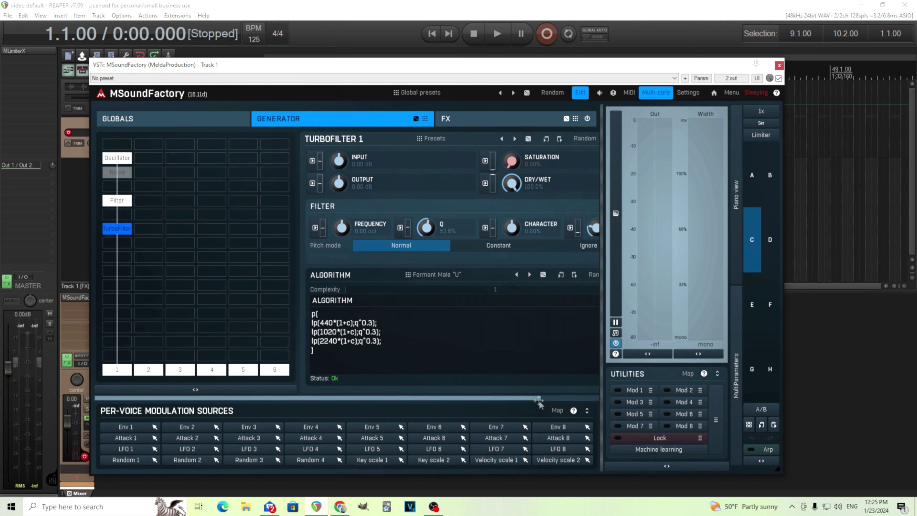
{"action": "left_click_drag", "start_coordinate": [538, 399], "coordinate": [609, 394]}
{"action": "left_click", "coordinate": [573, 139]}
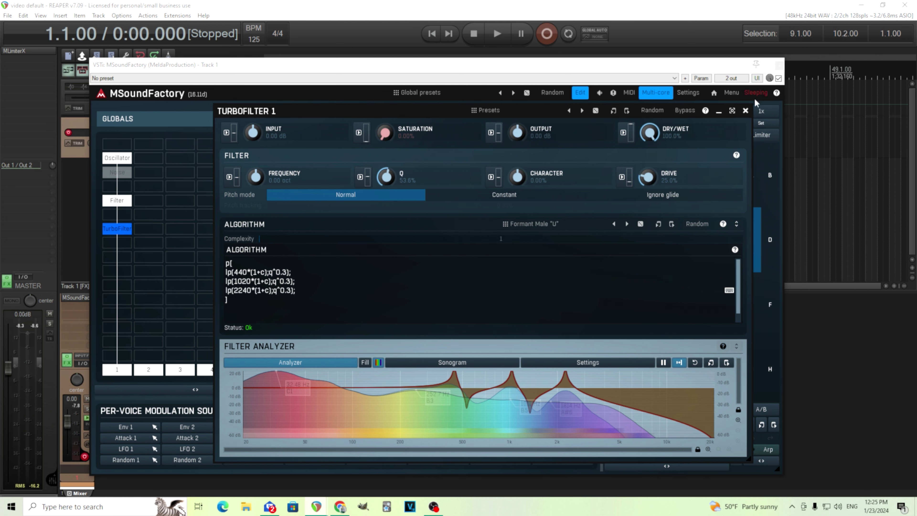
Pop the Filter 1 editor into its own window and adjust its resonance and cutoff.
{"action": "left_click", "coordinate": [746, 110]}
{"action": "left_click", "coordinate": [115, 201]}
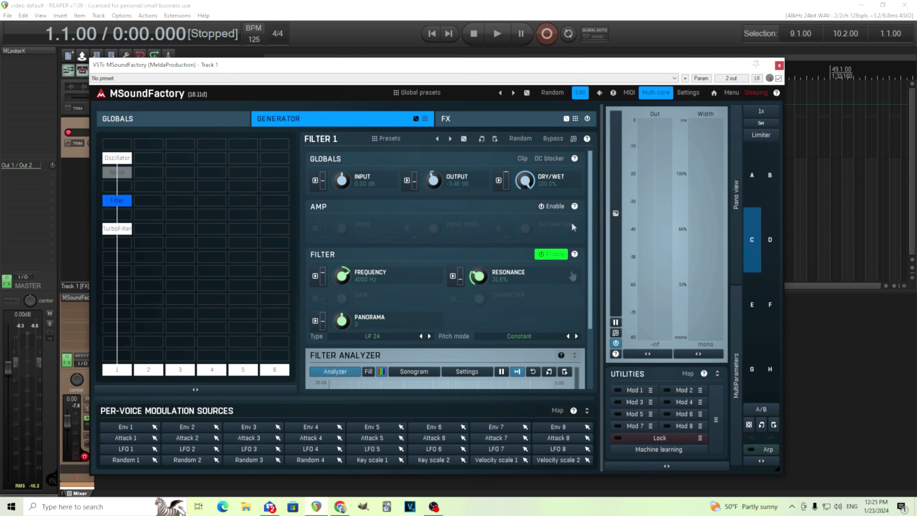
{"action": "left_click", "coordinate": [573, 139]}
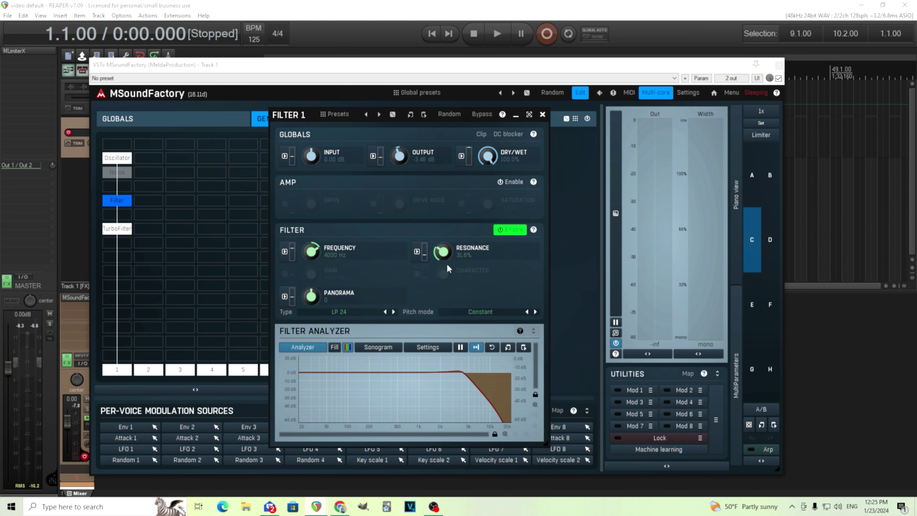
{"action": "left_click_drag", "start_coordinate": [447, 259], "coordinate": [447, 255]}
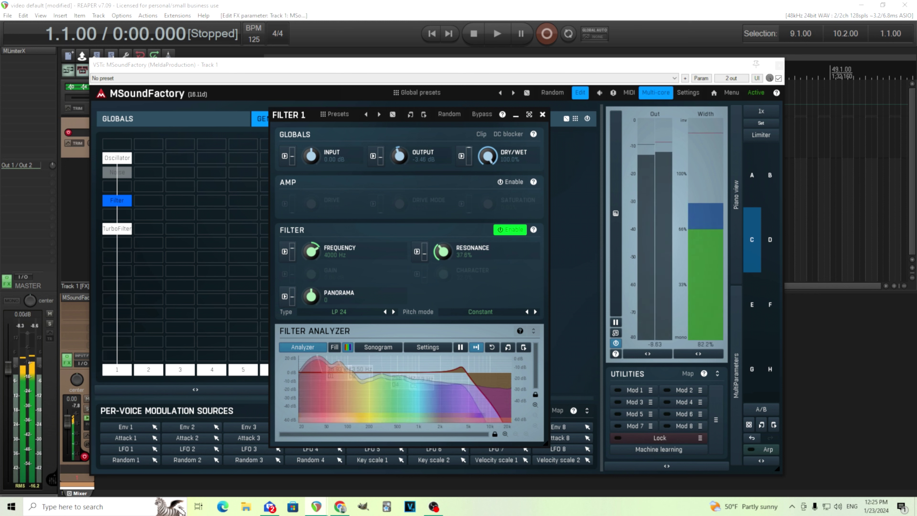
{"action": "left_click_drag", "start_coordinate": [312, 250], "coordinate": [311, 282]}
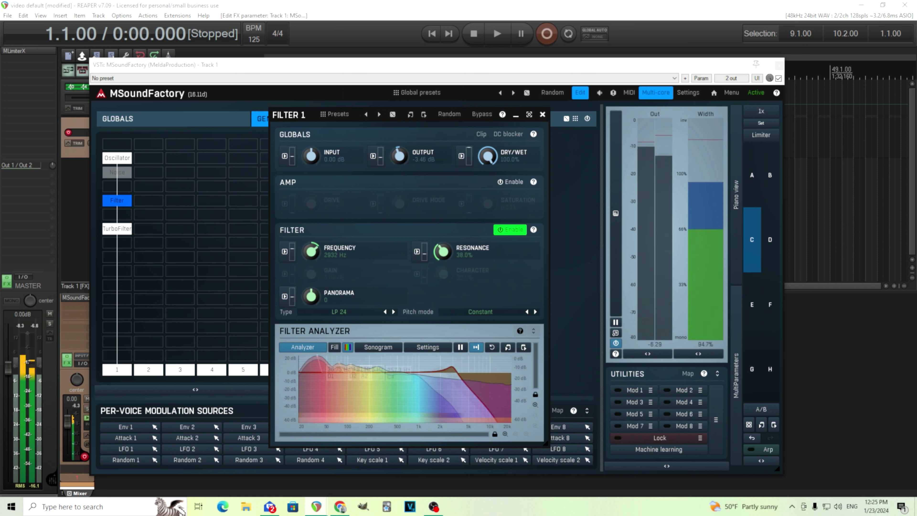
{"action": "left_click_drag", "start_coordinate": [471, 242], "coordinate": [471, 249]}
{"action": "left_click_drag", "start_coordinate": [344, 260], "coordinate": [311, 275]}
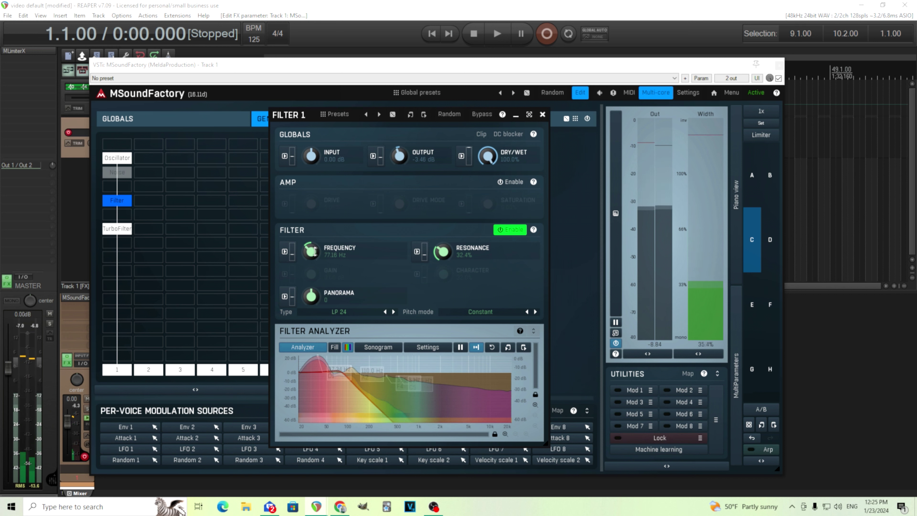
Change the filter type to BP 12 and tune its frequency to about 292 Hz.
{"action": "left_click", "coordinate": [358, 310]}
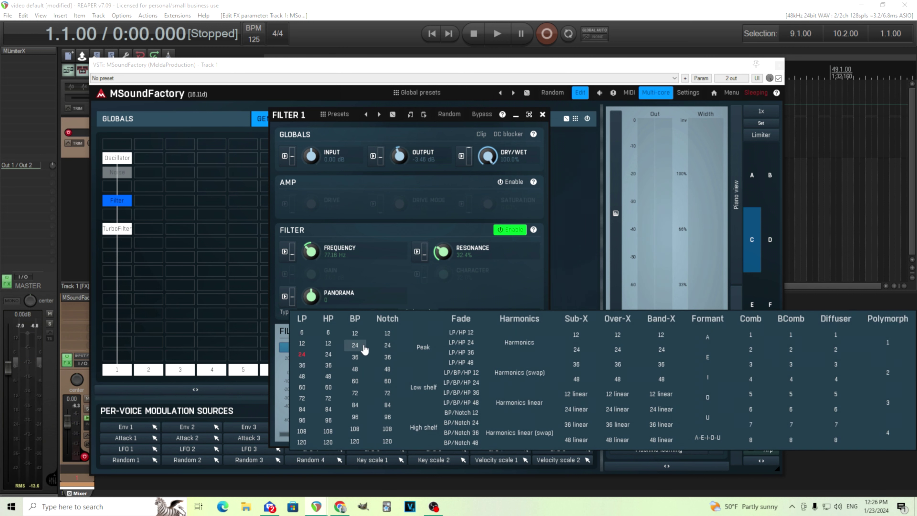
{"action": "left_click", "coordinate": [361, 334]}
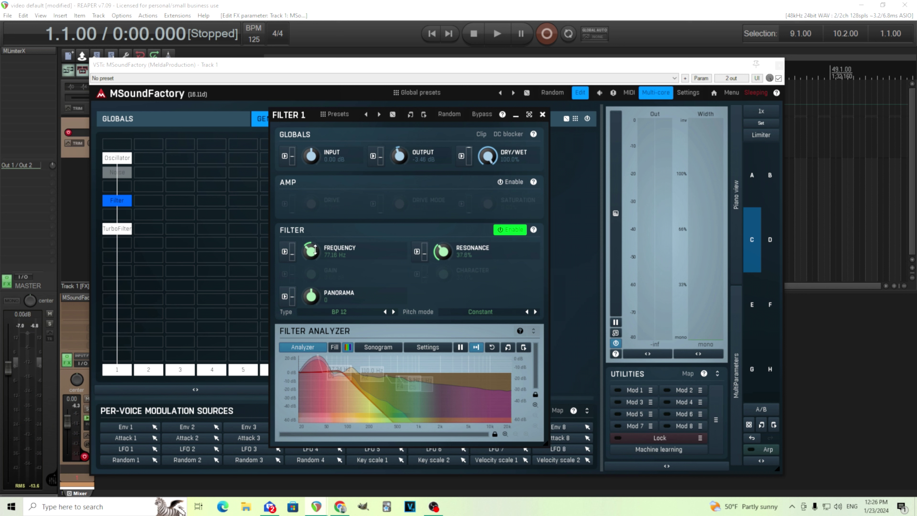
{"action": "left_click_drag", "start_coordinate": [315, 249], "coordinate": [314, 229]}
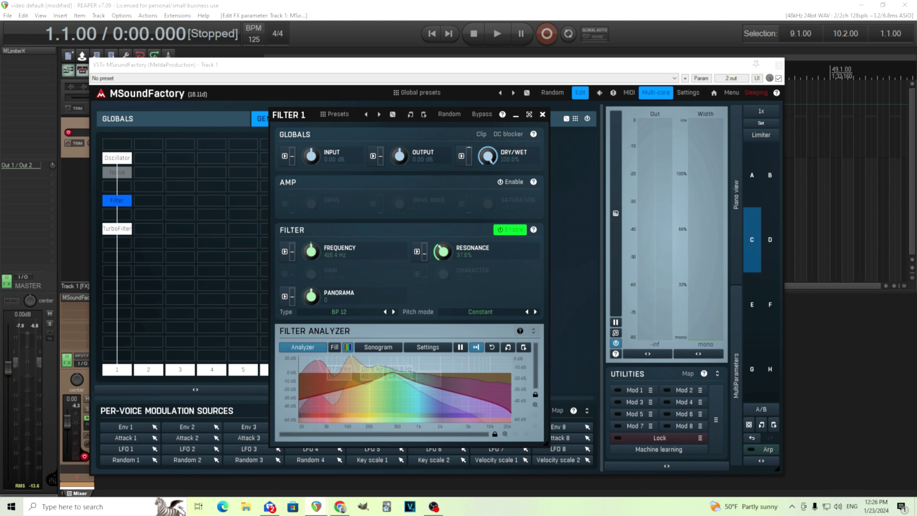
{"action": "left_click_drag", "start_coordinate": [311, 251], "coordinate": [311, 257]}
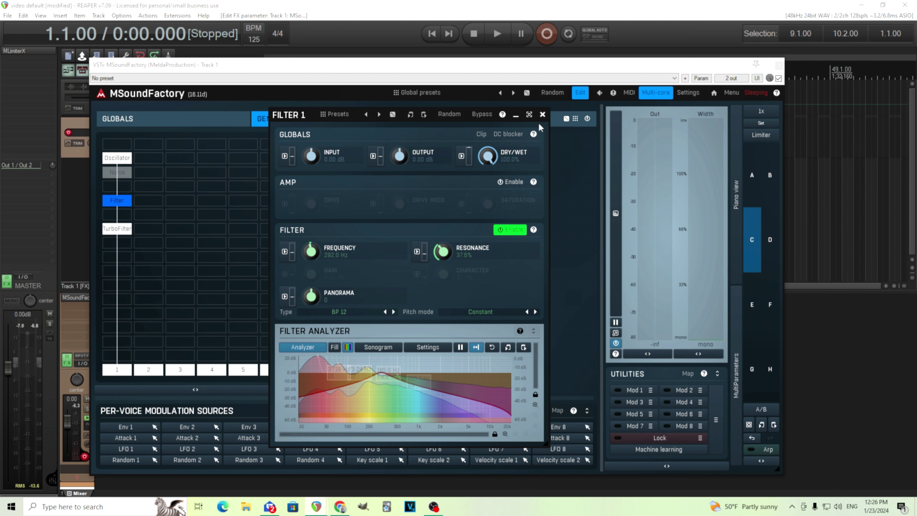
Return to TurboFilter 1's enlarged editor, try lowering Character, and open its modulation settings.
{"action": "left_click", "coordinate": [543, 114]}
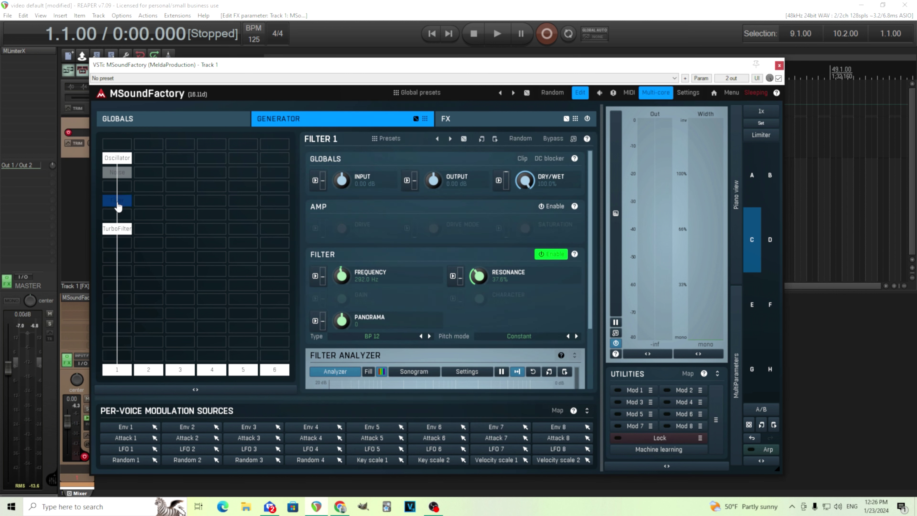
{"action": "left_click", "coordinate": [122, 234]}
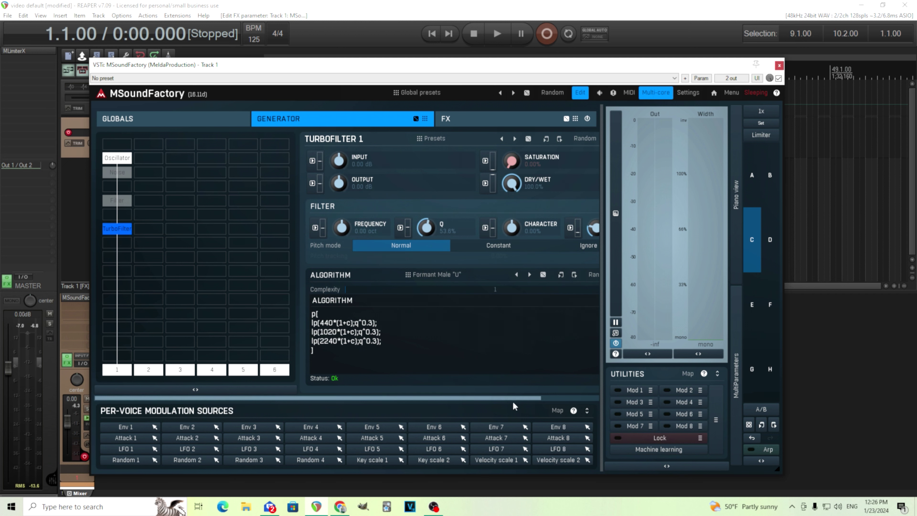
{"action": "left_click_drag", "start_coordinate": [514, 398], "coordinate": [592, 398]}
{"action": "left_click", "coordinate": [574, 139]}
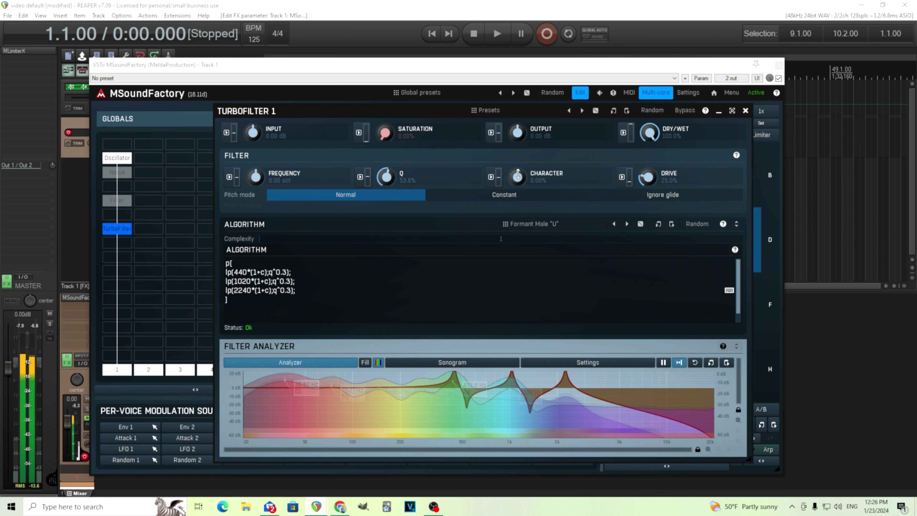
{"action": "left_click_drag", "start_coordinate": [518, 173], "coordinate": [517, 195]}
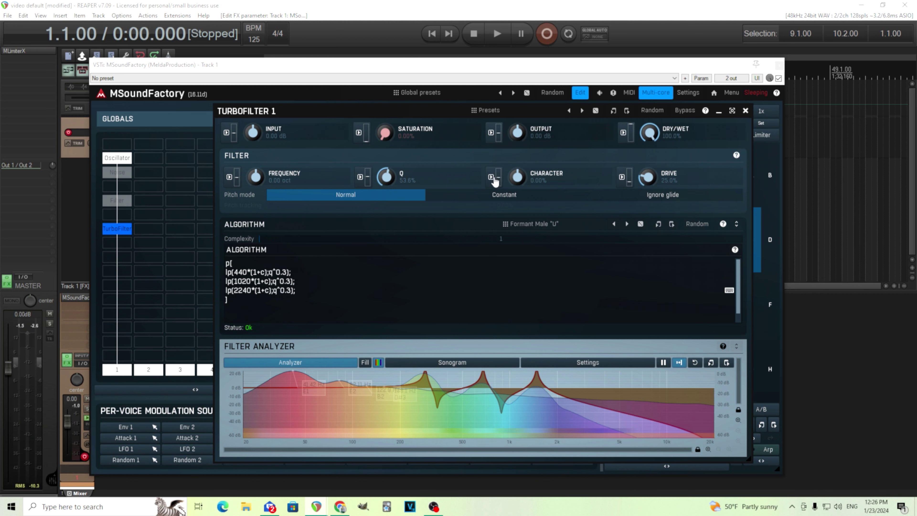
{"action": "left_click", "coordinate": [491, 177]}
Assign LFO 1 to modulate Character and widen the swing toward -29.6%.
{"action": "left_click", "coordinate": [466, 248]}
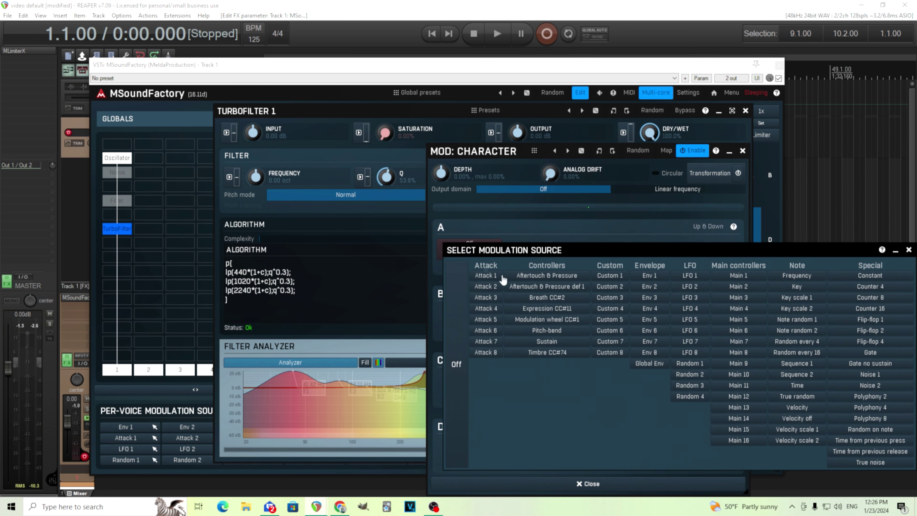
{"action": "left_click", "coordinate": [690, 276]}
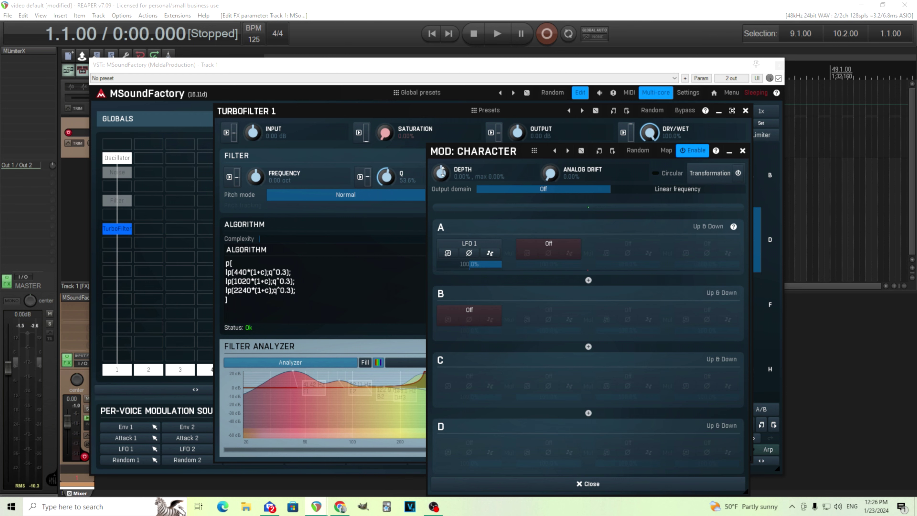
{"action": "left_click_drag", "start_coordinate": [446, 151], "coordinate": [478, 215]}
{"action": "left_click_drag", "start_coordinate": [522, 180], "coordinate": [522, 186]}
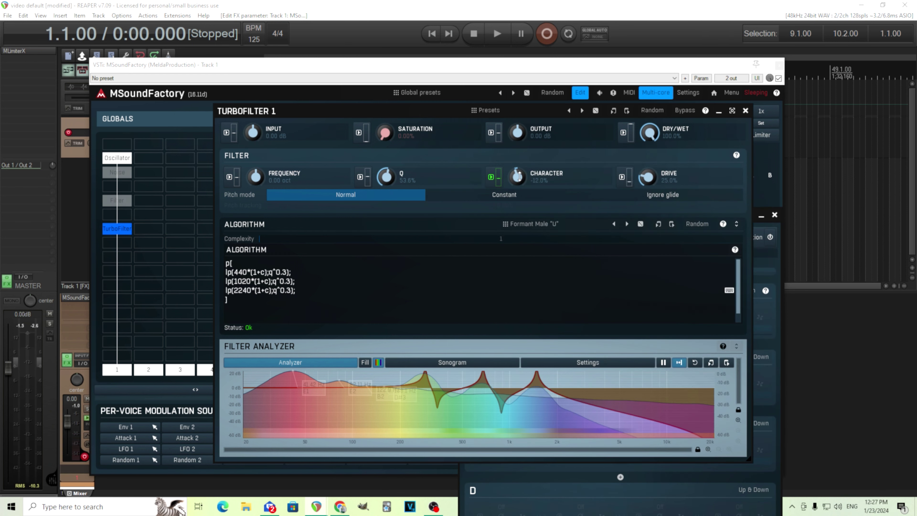
{"action": "left_click_drag", "start_coordinate": [520, 177], "coordinate": [520, 181]}
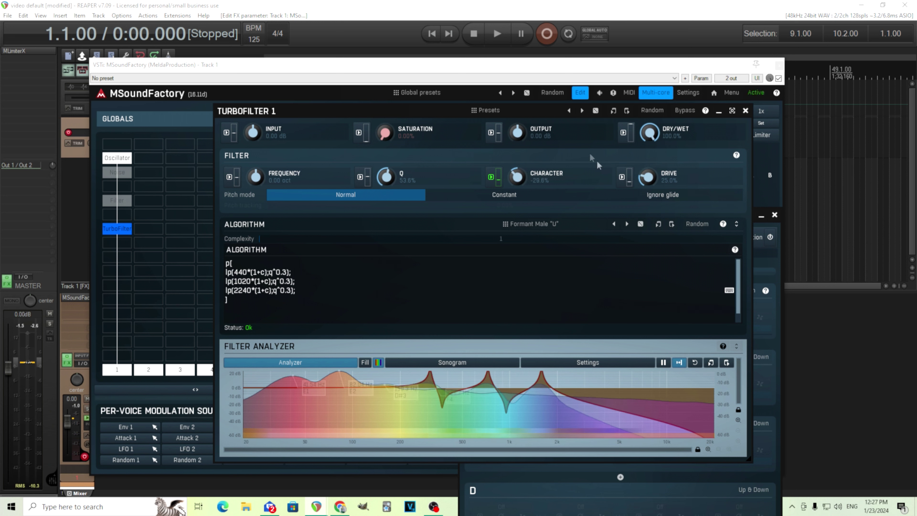
{"action": "left_click_drag", "start_coordinate": [358, 113], "coordinate": [90, 81]}
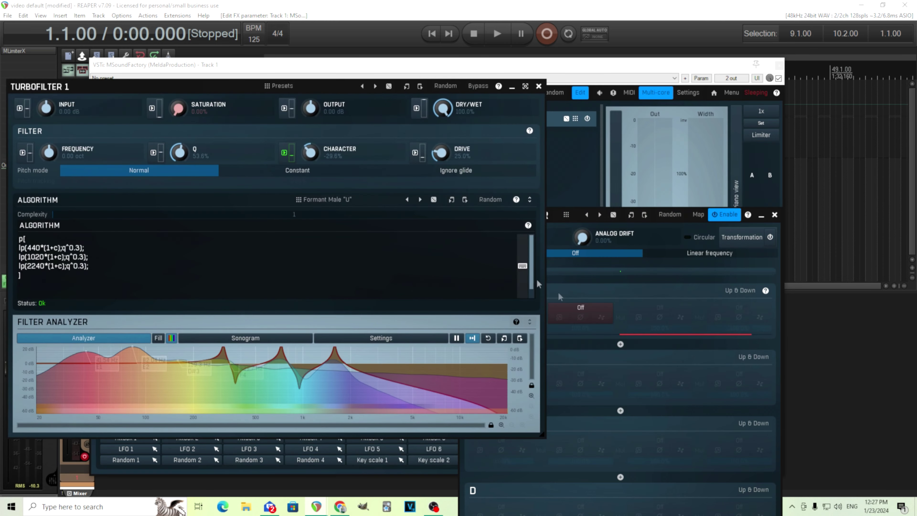
{"action": "left_click", "coordinate": [585, 282]}
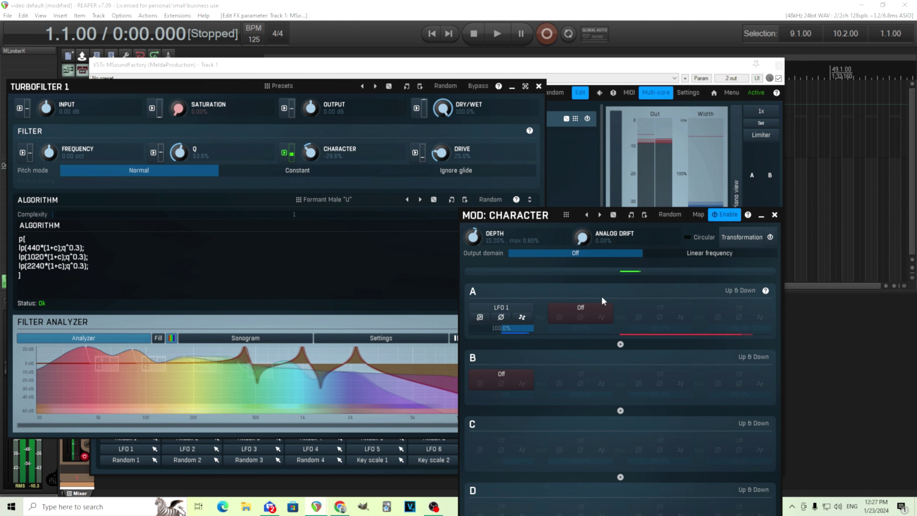
Slow LFO 1's rate to 0.2436 Hz.
{"action": "left_click", "coordinate": [479, 318]}
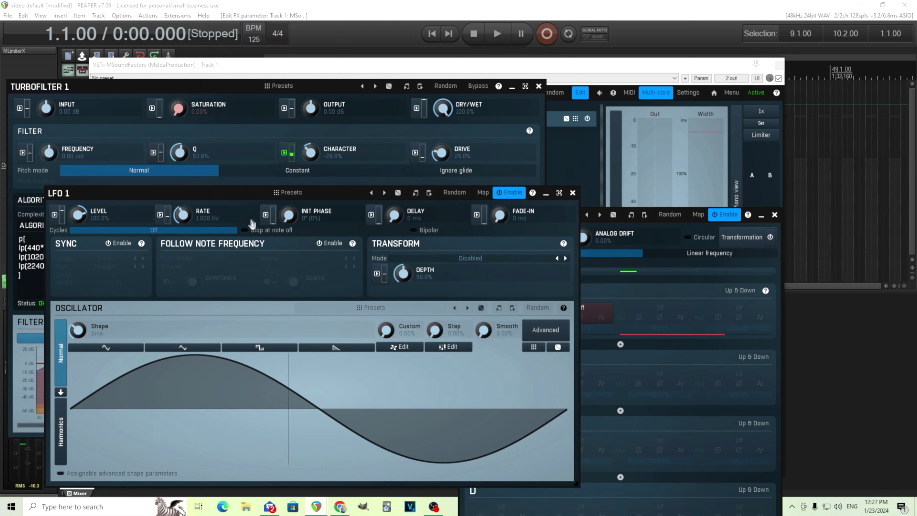
{"action": "left_click_drag", "start_coordinate": [183, 214], "coordinate": [182, 231]}
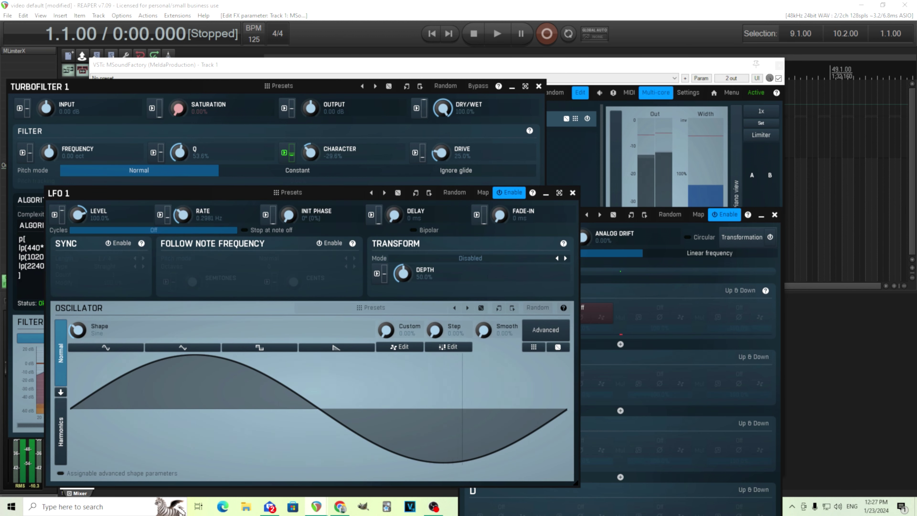
{"action": "left_click_drag", "start_coordinate": [183, 215], "coordinate": [183, 217]}
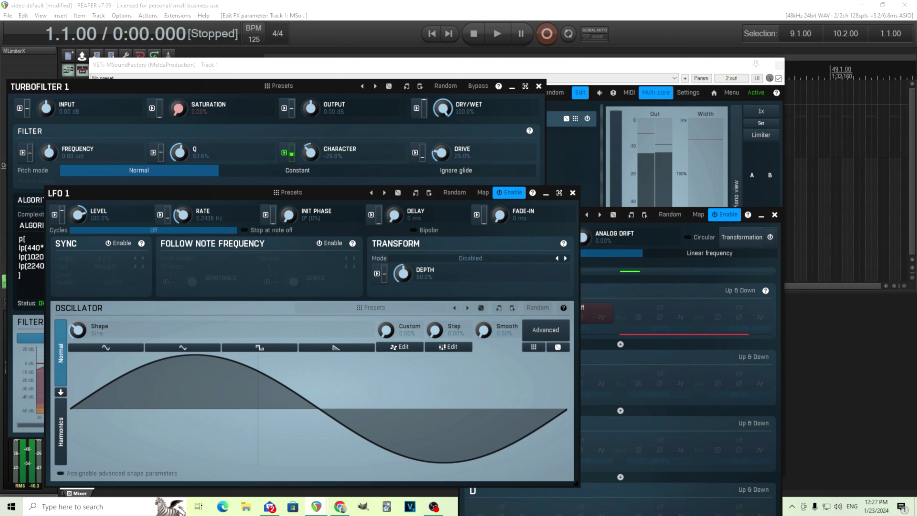
{"action": "left_click", "coordinate": [573, 193]}
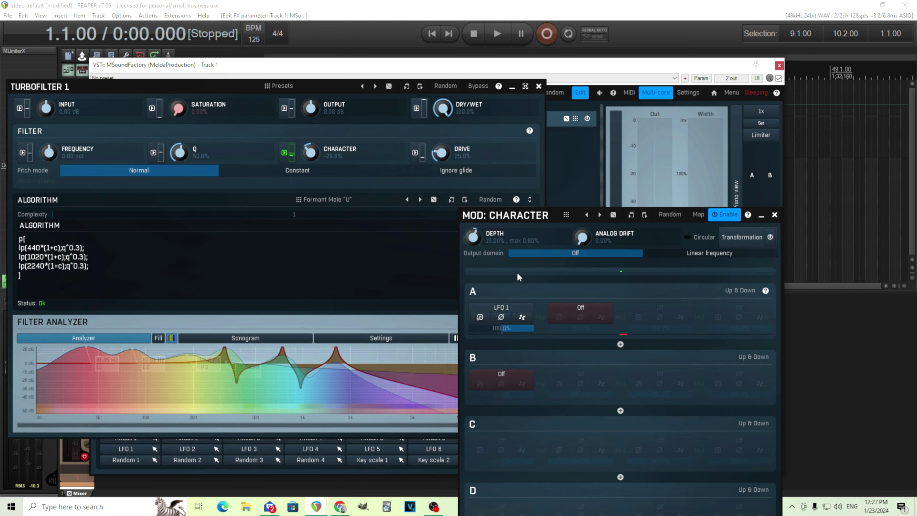
Replace LFO 1 with Attack 1 as Character's modulation source and open its envelope.
{"action": "left_click", "coordinate": [480, 317]}
{"action": "left_click", "coordinate": [572, 193]}
{"action": "left_click", "coordinate": [491, 314]}
{"action": "left_click", "coordinate": [478, 302]}
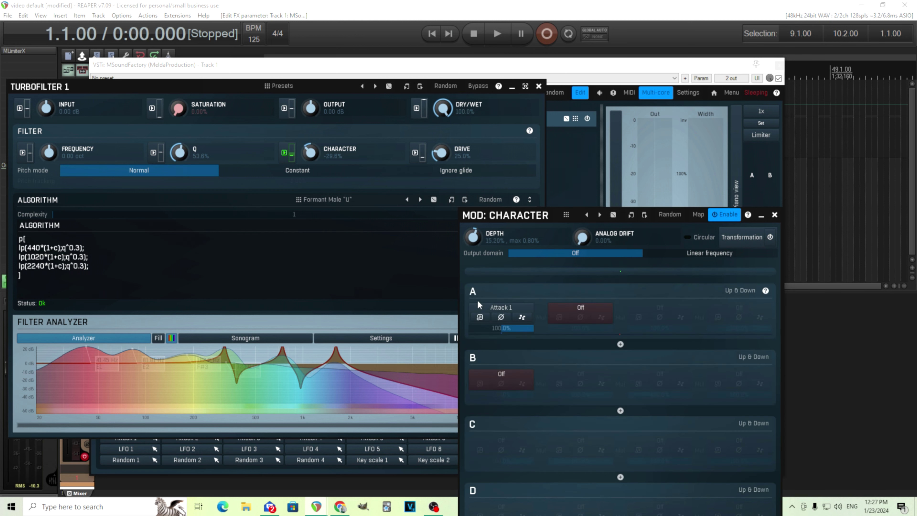
{"action": "left_click", "coordinate": [489, 308]}
{"action": "left_click", "coordinate": [487, 302]}
{"action": "left_click", "coordinate": [480, 317]}
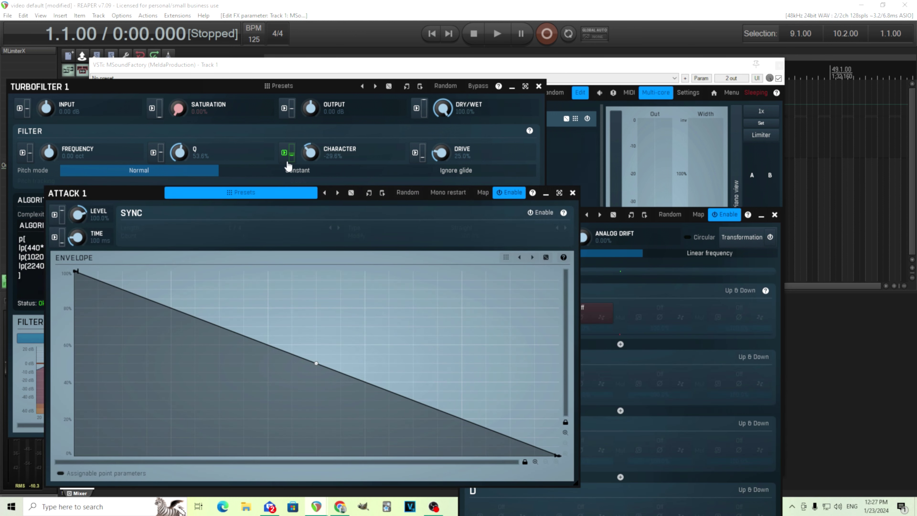
Sync the Attack 1 envelope to tempo with a 1/8 length, then close both windows.
{"action": "left_click_drag", "start_coordinate": [123, 196], "coordinate": [263, 155]}
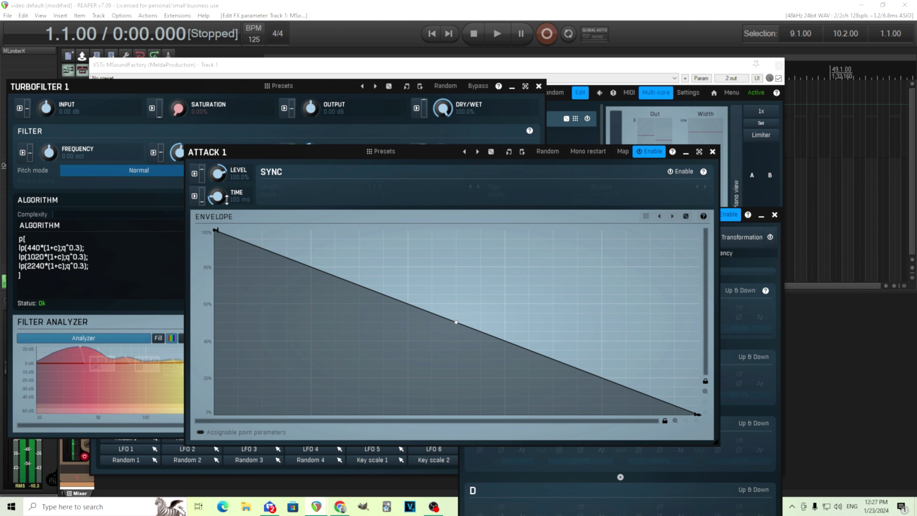
{"action": "left_click_drag", "start_coordinate": [227, 198], "coordinate": [227, 176]}
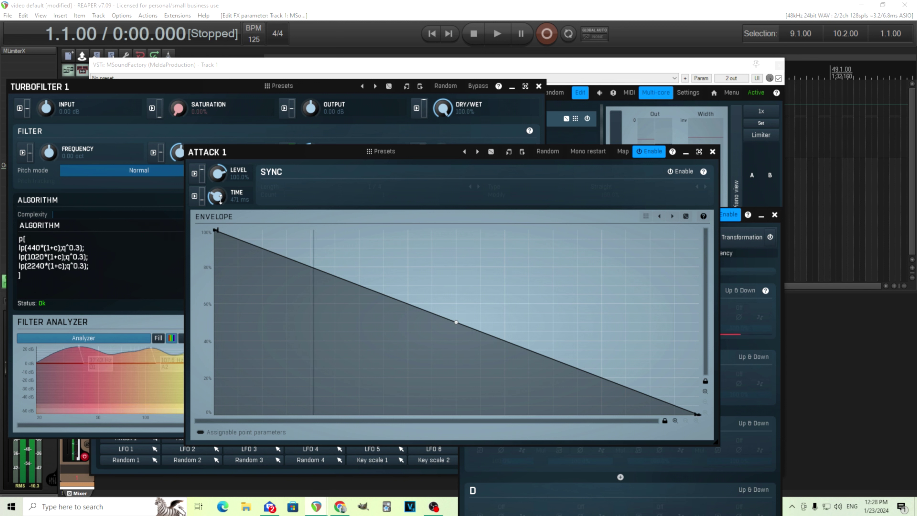
{"action": "left_click", "coordinate": [682, 172]}
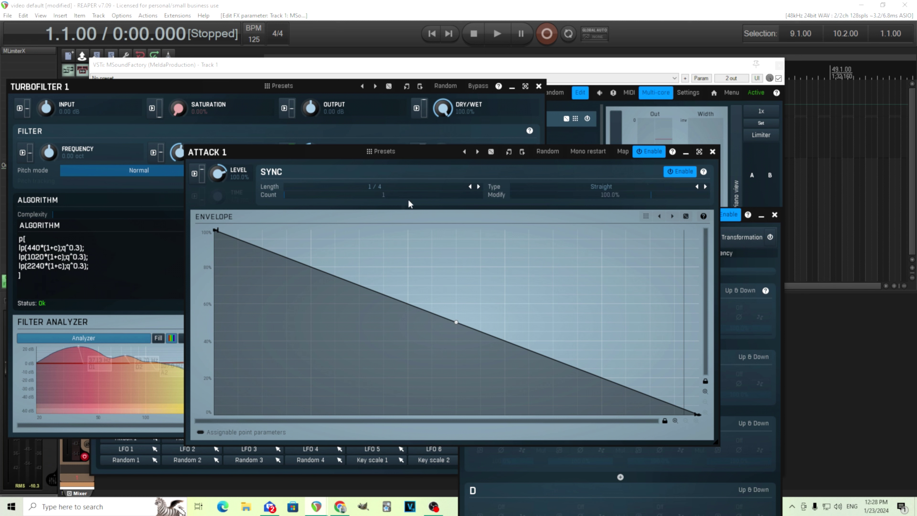
{"action": "left_click", "coordinate": [442, 188]}
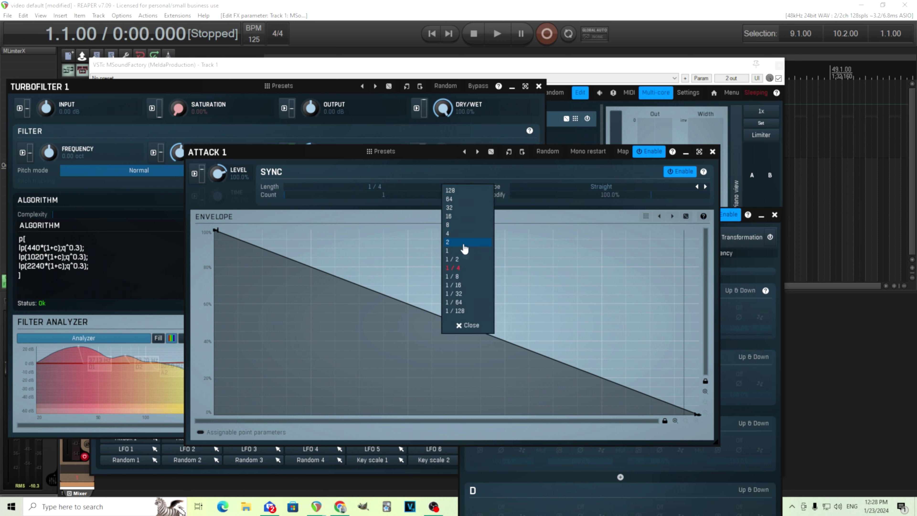
{"action": "left_click", "coordinate": [465, 269]}
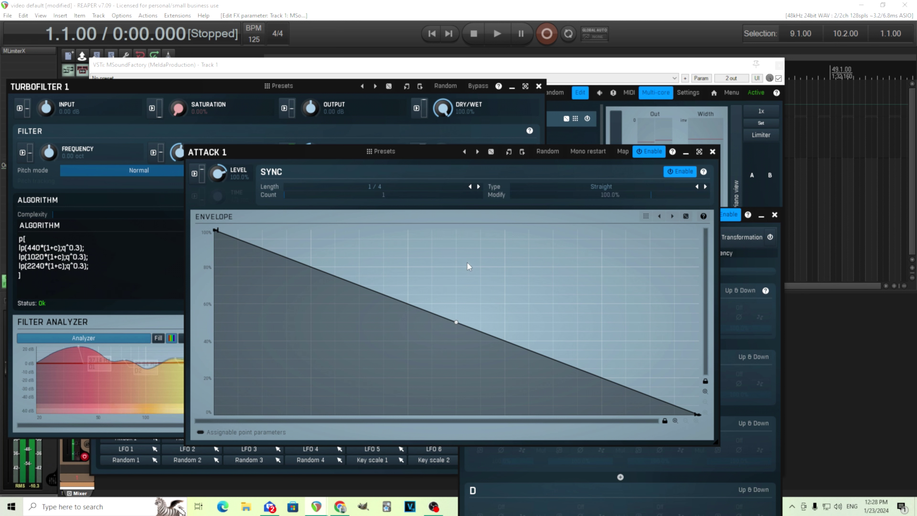
{"action": "left_click", "coordinate": [479, 187]}
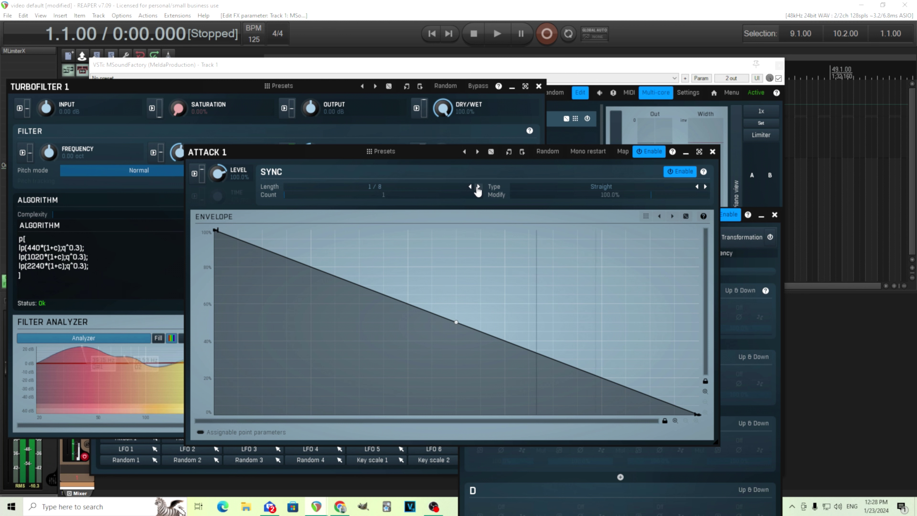
{"action": "left_click", "coordinate": [712, 151]}
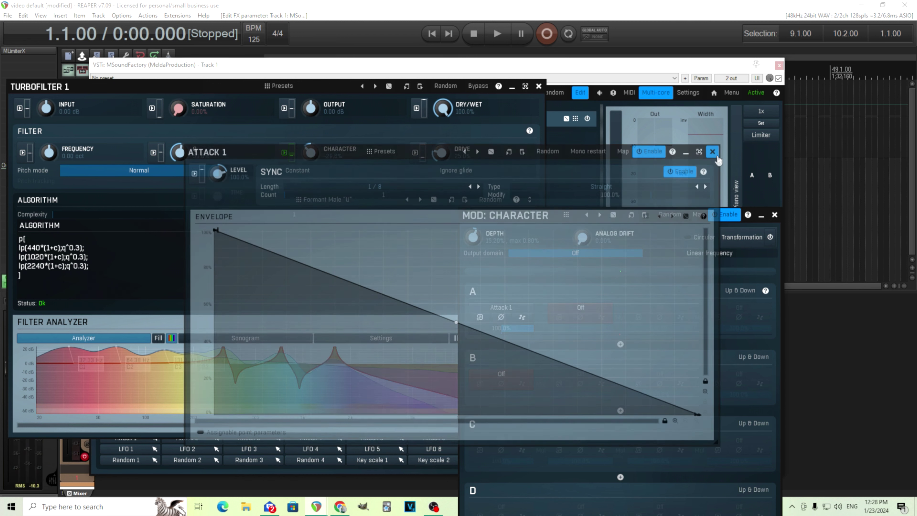
{"action": "left_click", "coordinate": [773, 215]}
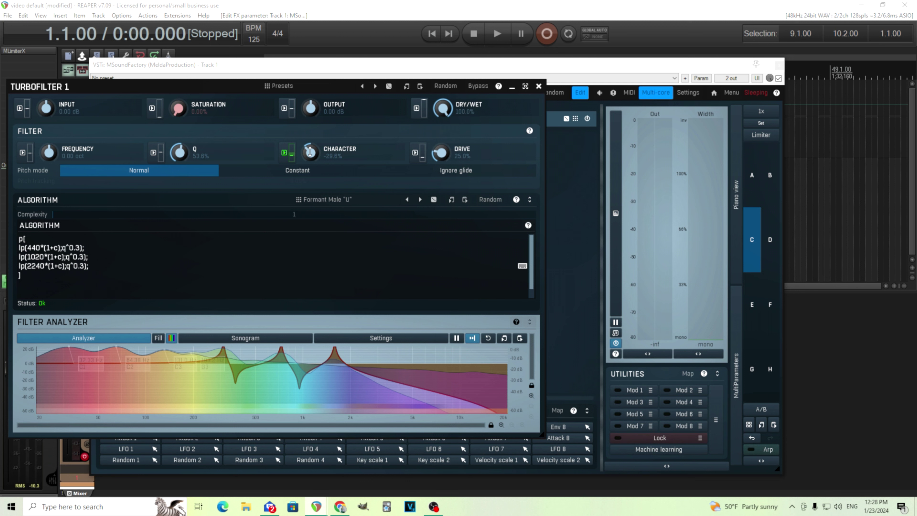
Swap slot A's source to Note random 1 and set Character to -24%.
{"action": "left_click", "coordinate": [289, 156]}
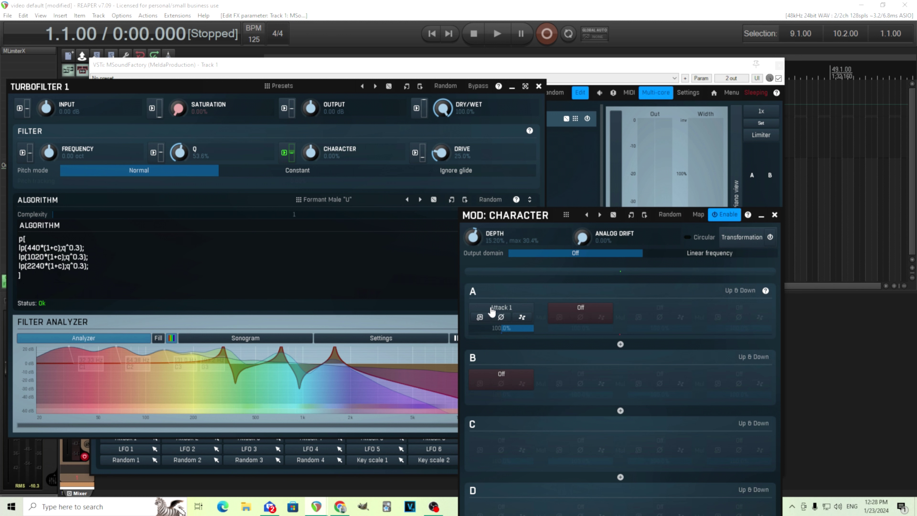
{"action": "left_click", "coordinate": [491, 310]}
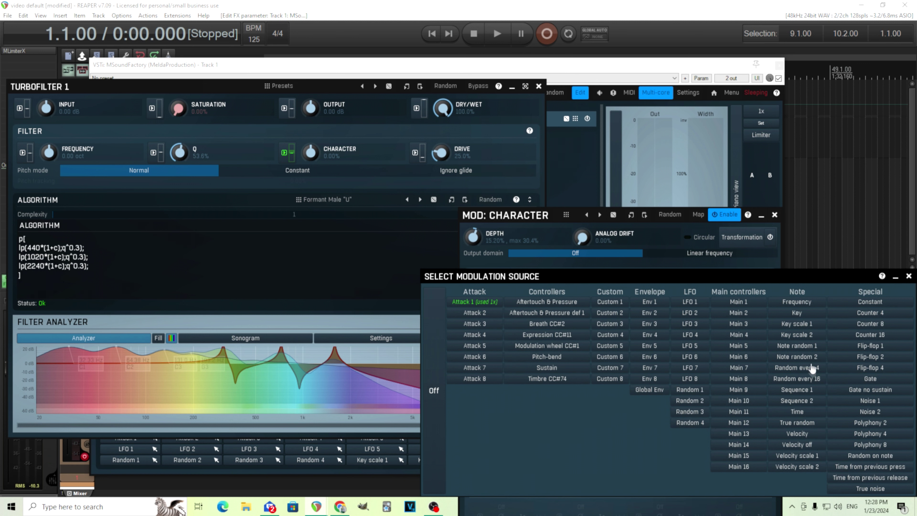
{"action": "left_click", "coordinate": [797, 346]}
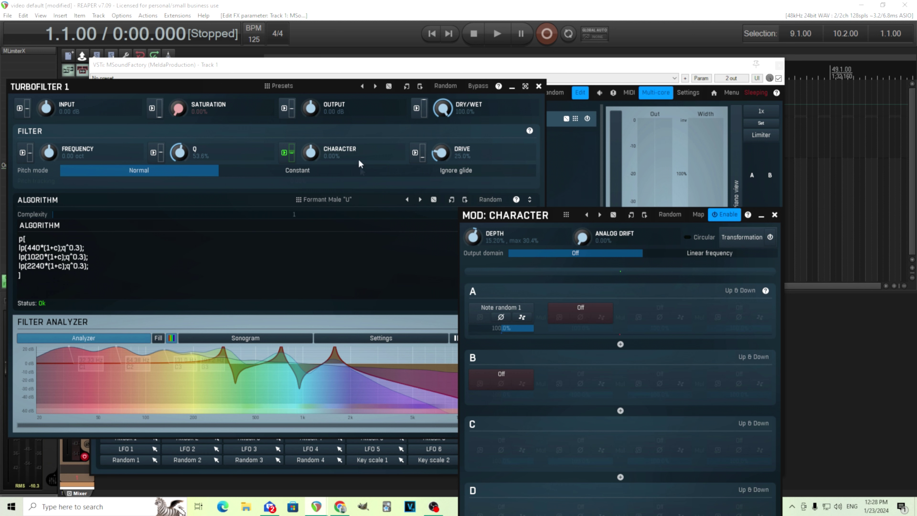
{"action": "left_click_drag", "start_coordinate": [314, 159], "coordinate": [313, 170]}
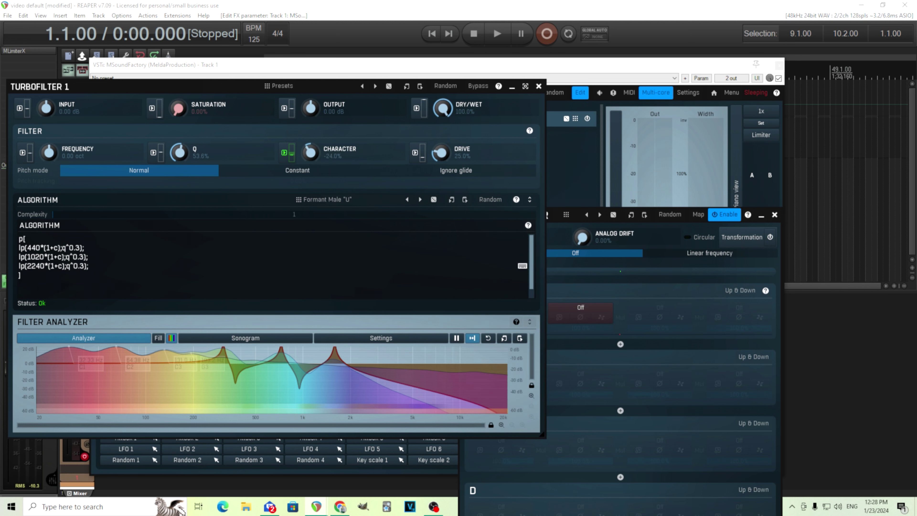
{"action": "left_click", "coordinate": [692, 274]}
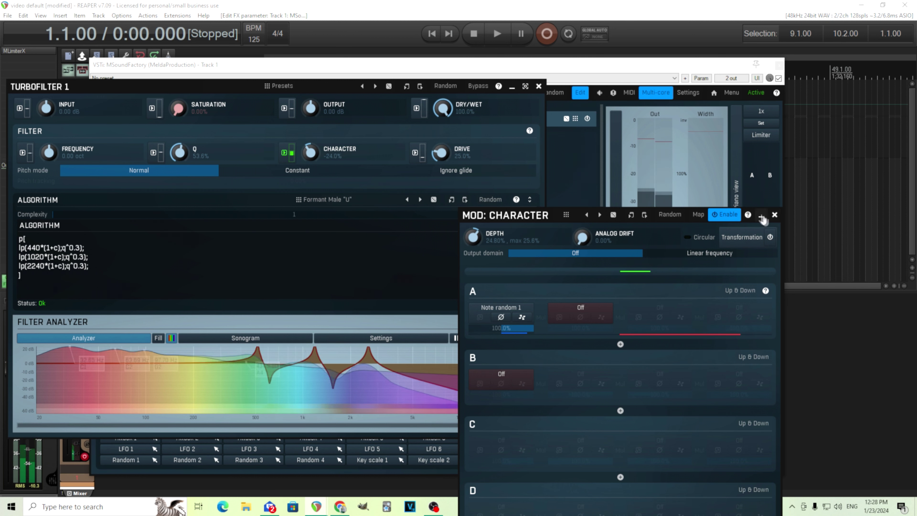
Enable the Arpeggiator and step its Rate up to 1/16x.
{"action": "left_click", "coordinate": [775, 215]}
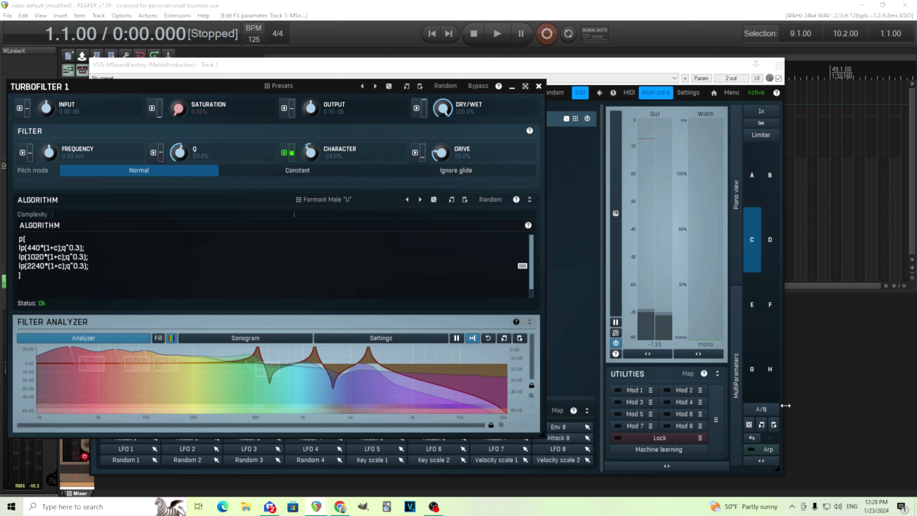
{"action": "left_click", "coordinate": [762, 451]}
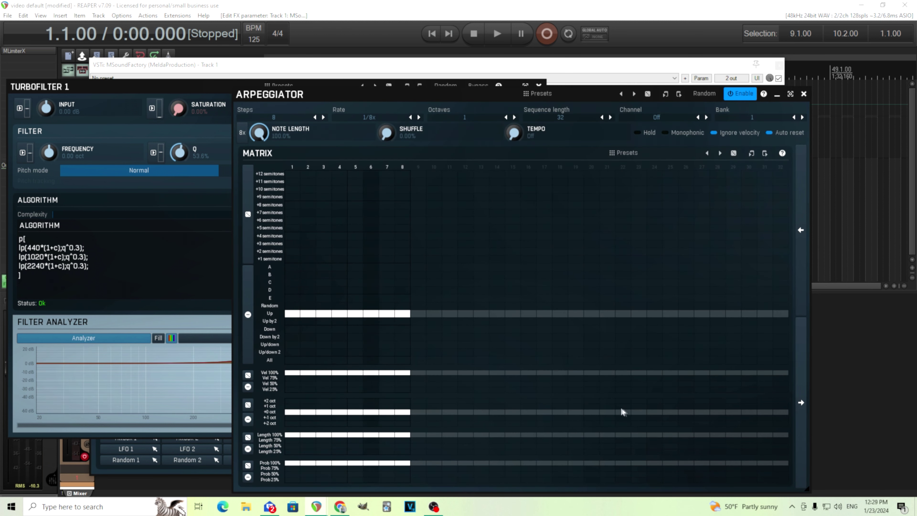
{"action": "left_click_drag", "start_coordinate": [275, 98], "coordinate": [418, 94]}
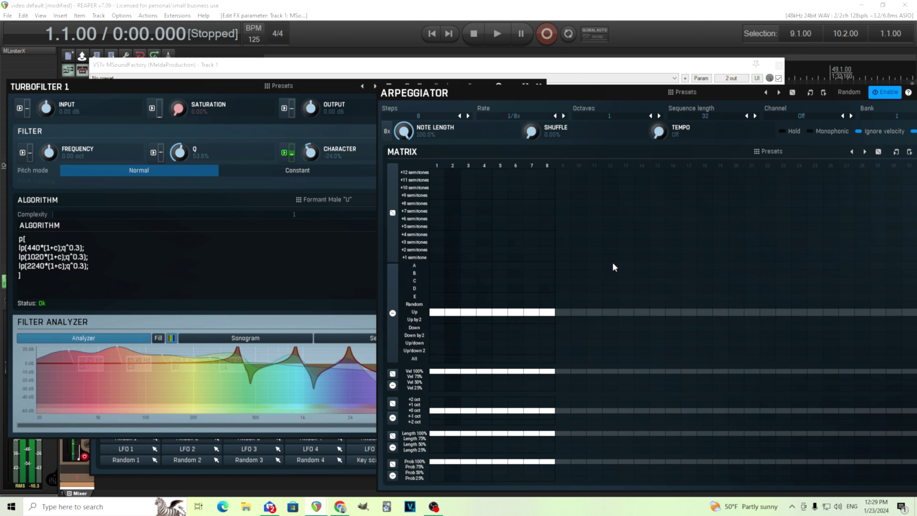
{"action": "left_click", "coordinate": [564, 116]}
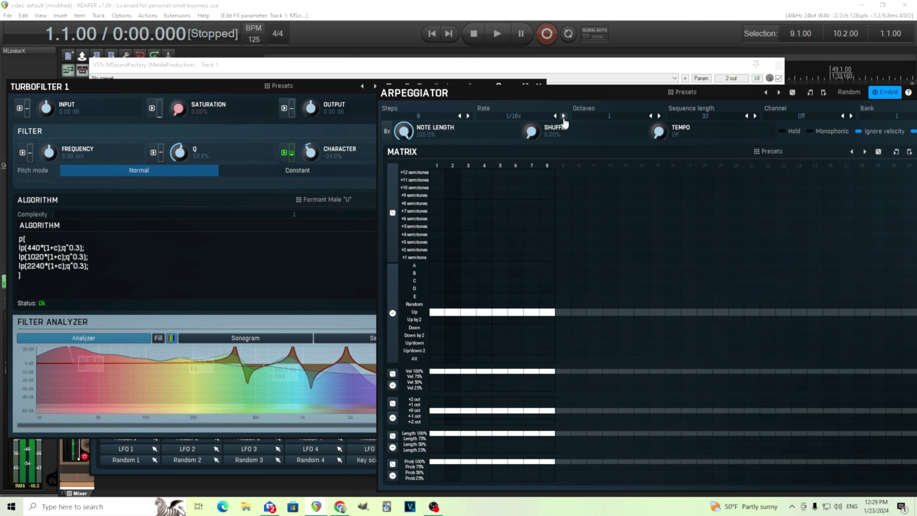
{"action": "left_click_drag", "start_coordinate": [374, 189], "coordinate": [542, 189]}
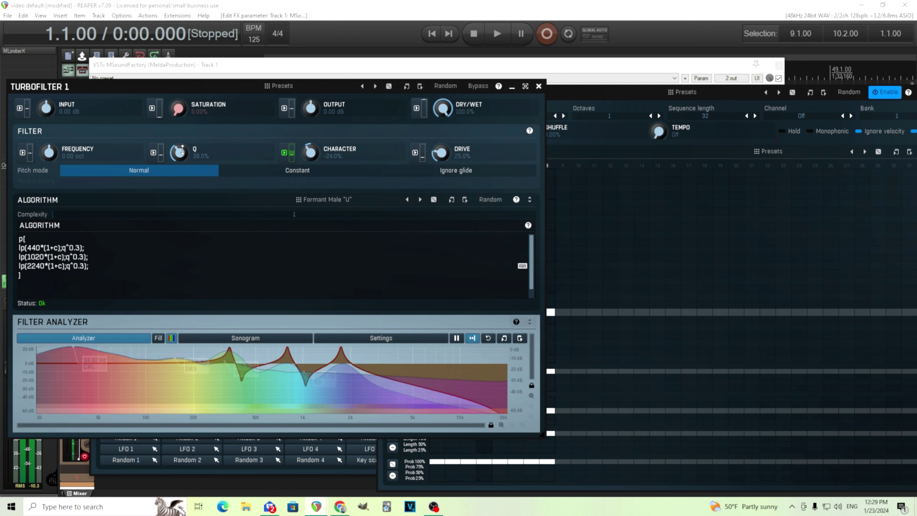
{"action": "left_click", "coordinate": [578, 93]}
Close the Arpeggiator and switch it off.
{"action": "left_click", "coordinate": [745, 102]}
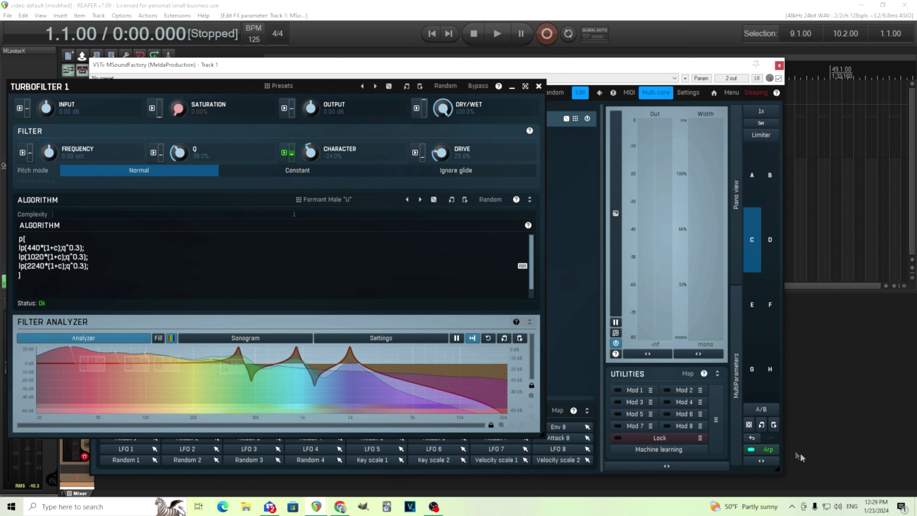
{"action": "left_click", "coordinate": [753, 449]}
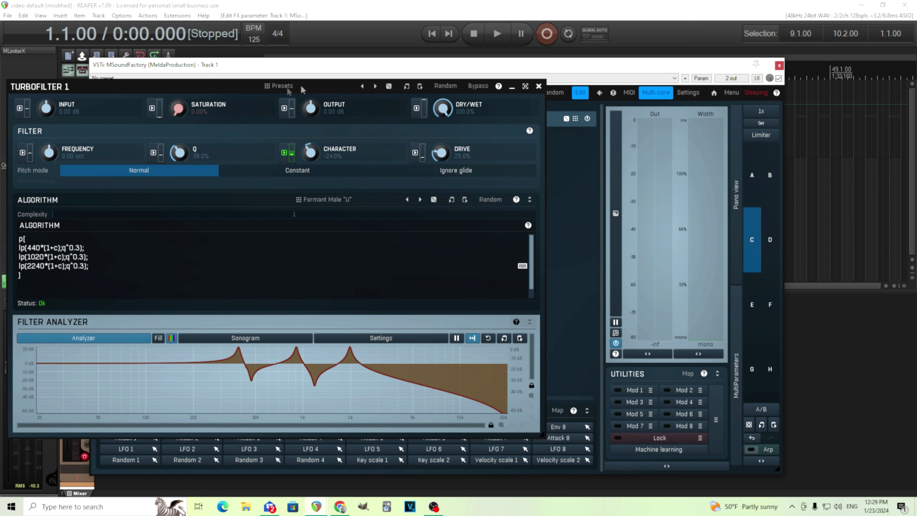
{"action": "left_click_drag", "start_coordinate": [162, 93], "coordinate": [266, 96]}
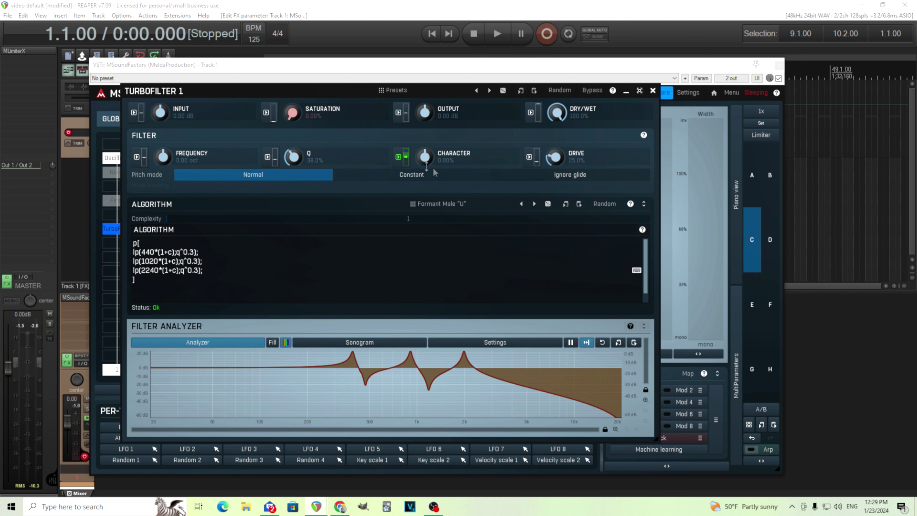
Set Character's modulation slot A to Off, then retune Character and raise Q to about 52.4%.
{"action": "left_click", "coordinate": [399, 160]}
{"action": "left_click", "coordinate": [493, 306]}
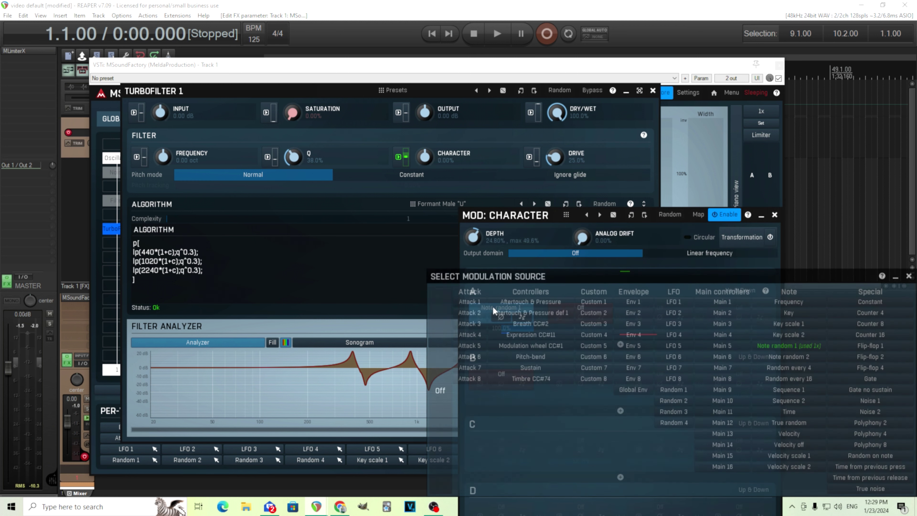
{"action": "left_click", "coordinate": [448, 317]}
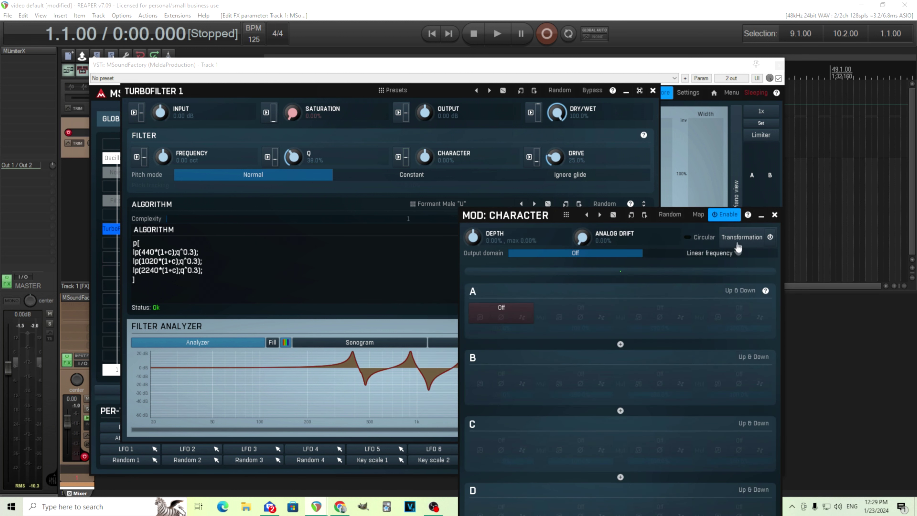
{"action": "left_click", "coordinate": [774, 215]}
{"action": "mouse_move", "coordinate": [425, 156]}
{"action": "left_mouse_down"}
{"action": "mouse_move", "coordinate": [425, 174]}
{"action": "mouse_move", "coordinate": [425, 152]}
{"action": "left_mouse_up"}
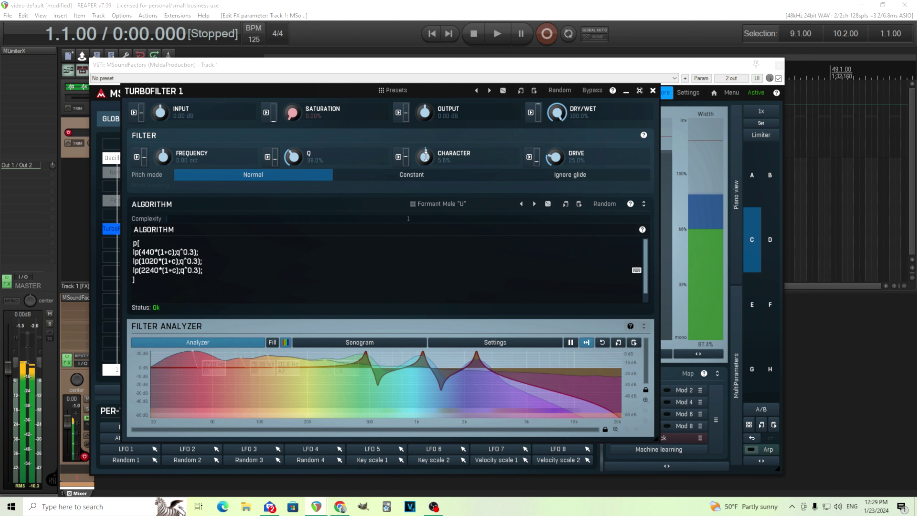
{"action": "left_click_drag", "start_coordinate": [277, 164], "coordinate": [295, 148]}
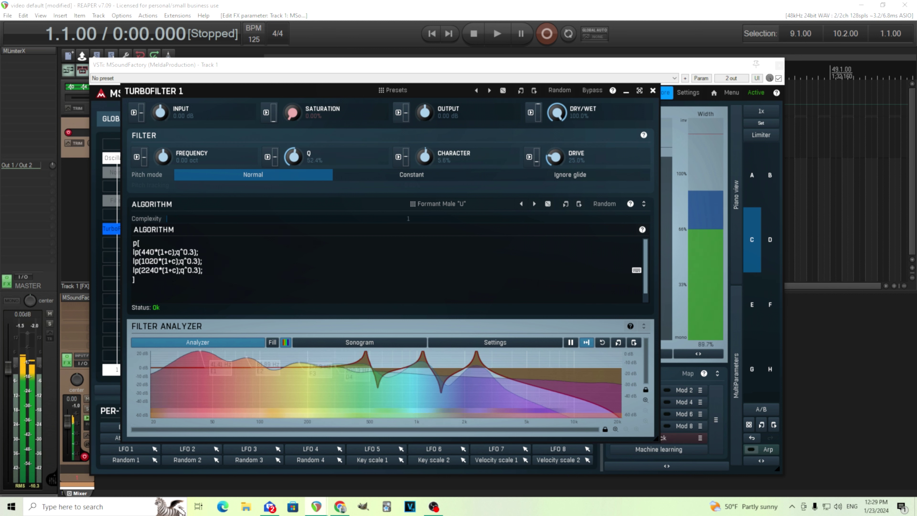
Copy TurboFilter 1 and paste copies into slots 2, 3 and 4.
{"action": "left_click", "coordinate": [653, 90]}
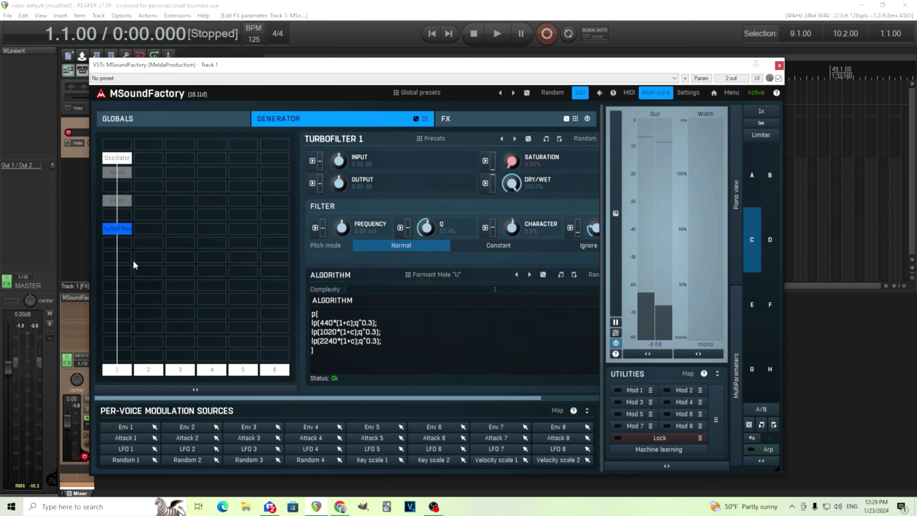
{"action": "right_click", "coordinate": [125, 228]}
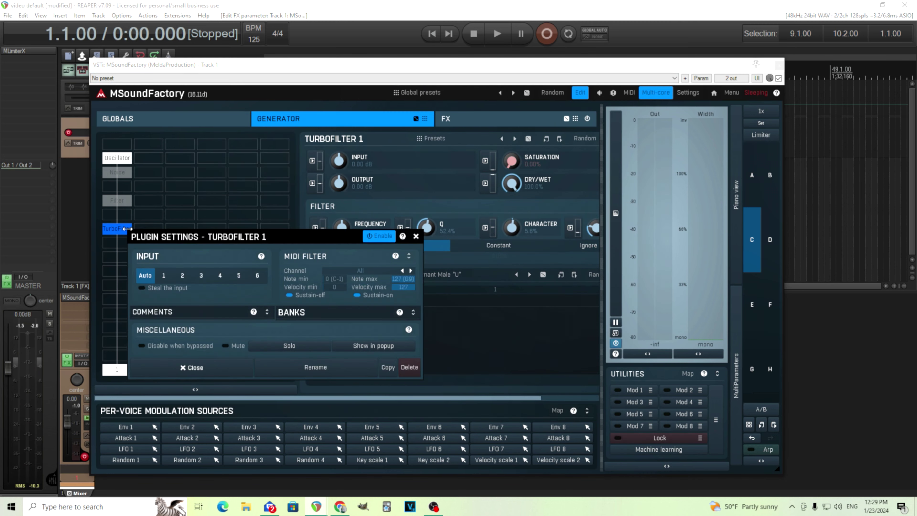
{"action": "left_click", "coordinate": [388, 367]}
{"action": "left_click", "coordinate": [417, 236]}
{"action": "left_click", "coordinate": [158, 230]}
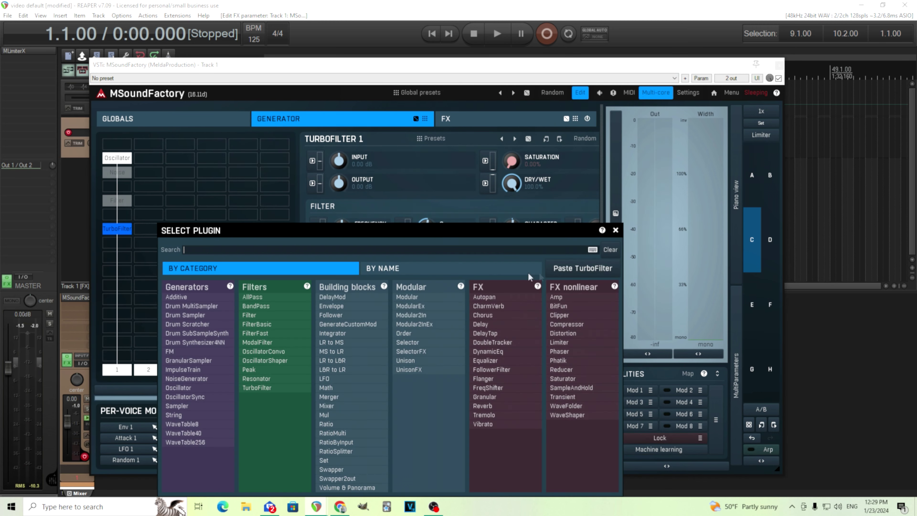
{"action": "left_click", "coordinate": [569, 276]}
{"action": "left_click", "coordinate": [190, 231]}
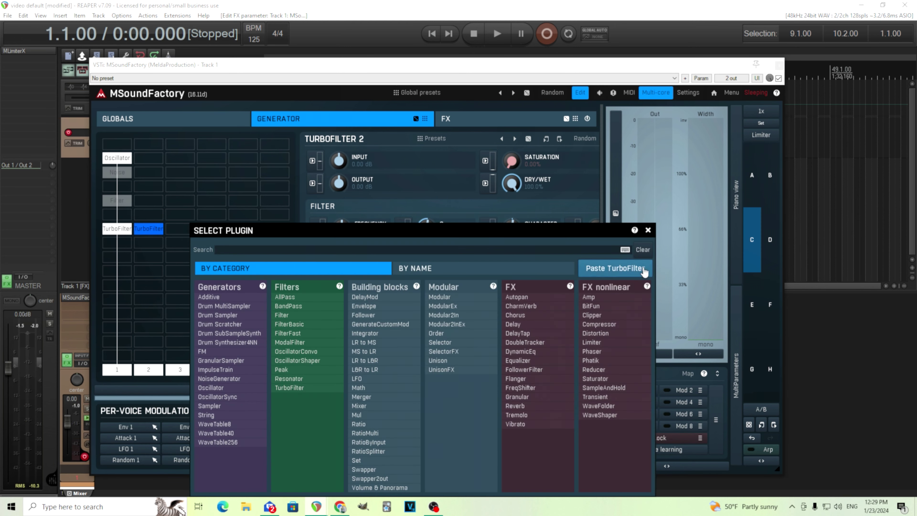
{"action": "left_click", "coordinate": [645, 272]}
{"action": "left_click", "coordinate": [216, 232]}
{"action": "left_click", "coordinate": [631, 274]}
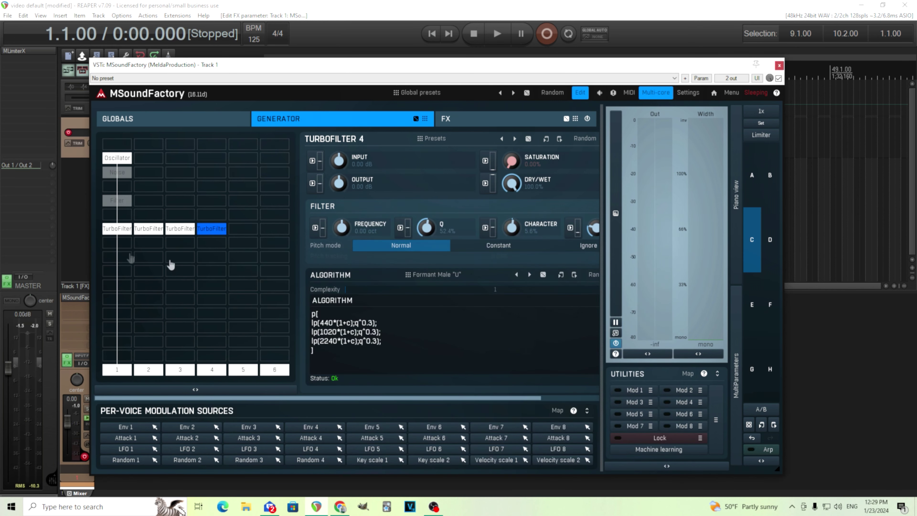
Load the Formant Male "E" preset on TurboFilter 2.
{"action": "left_click", "coordinate": [119, 230]}
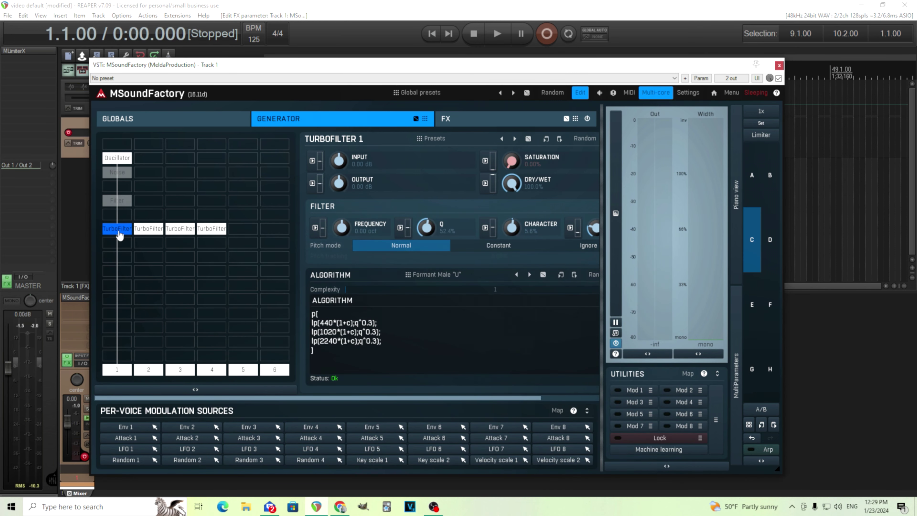
{"action": "left_click", "coordinate": [161, 231]}
{"action": "left_click", "coordinate": [450, 276]}
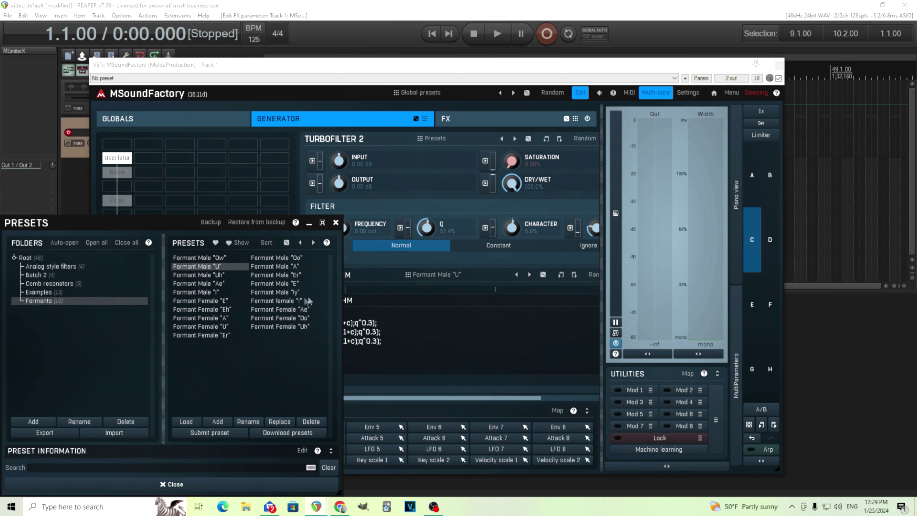
{"action": "left_click", "coordinate": [271, 284]}
{"action": "left_click", "coordinate": [261, 488]}
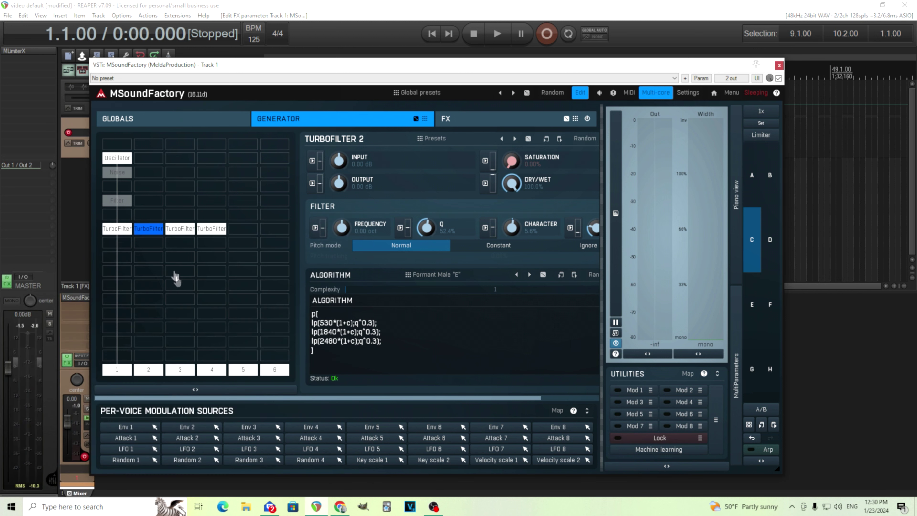
Load Formant Male "Ow" on TurboFilter 3 and Formant Male "Ae" on TurboFilter 4.
{"action": "left_click", "coordinate": [178, 231]}
{"action": "left_click", "coordinate": [457, 276]}
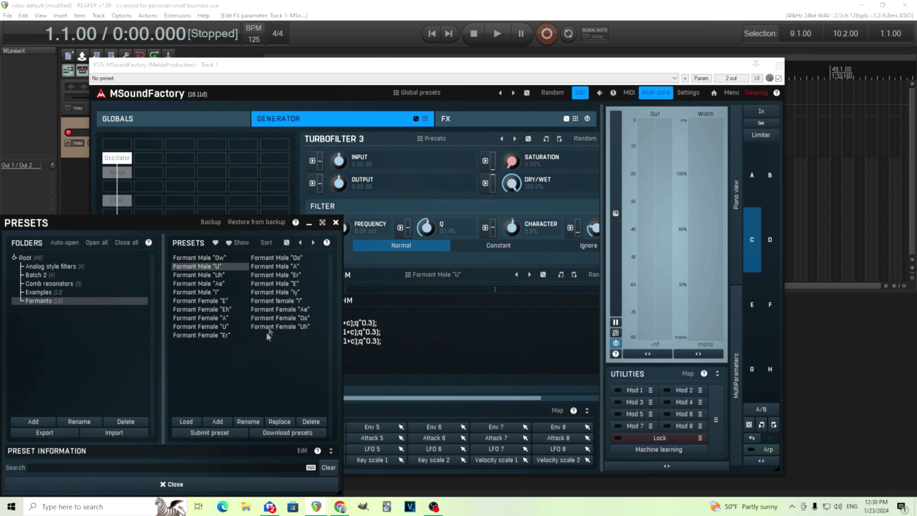
{"action": "left_click", "coordinate": [228, 256]}
{"action": "left_click", "coordinate": [262, 489]}
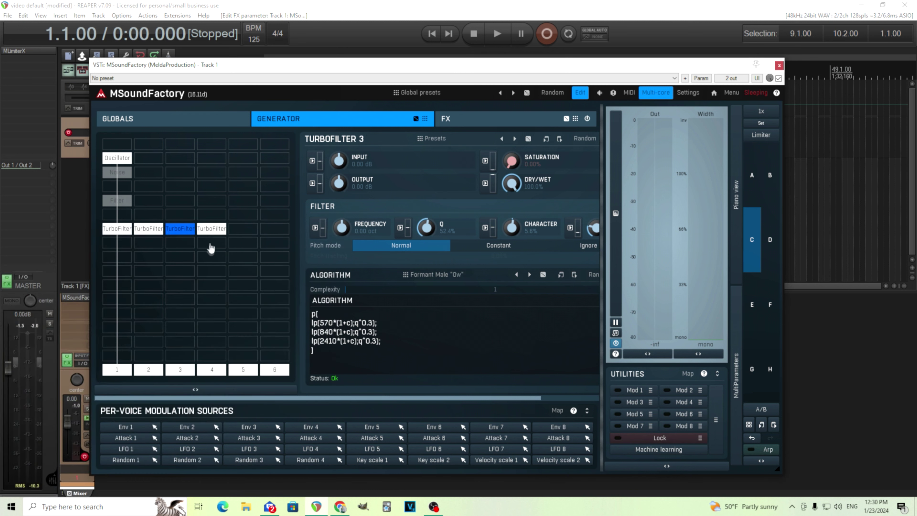
{"action": "left_click", "coordinate": [212, 228]}
{"action": "left_click", "coordinate": [450, 274]}
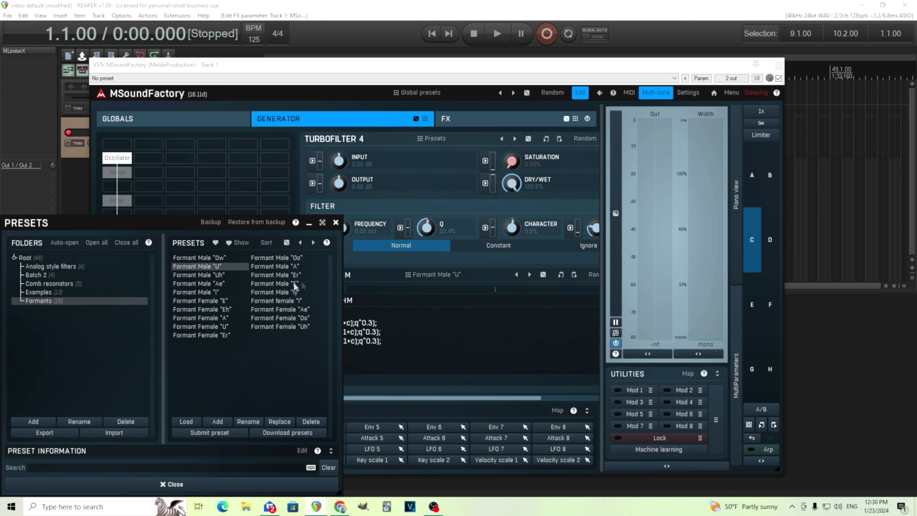
{"action": "left_click", "coordinate": [216, 284]}
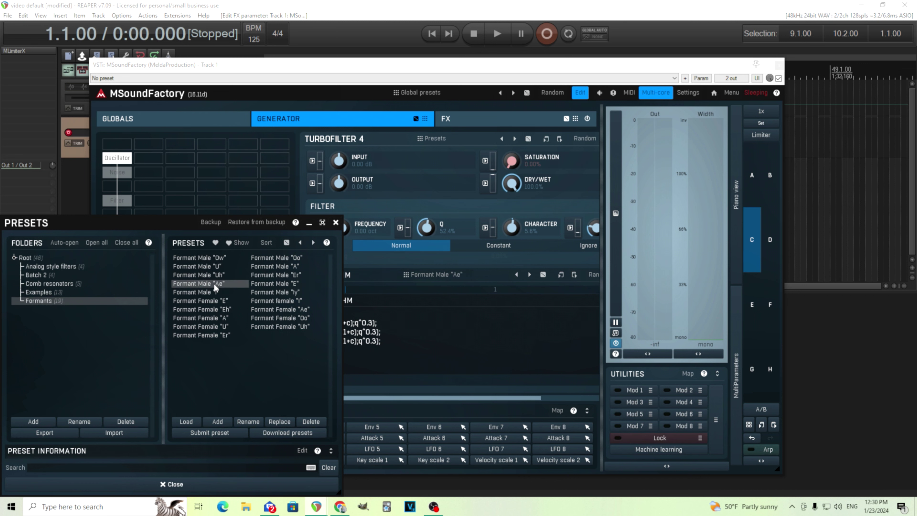
{"action": "left_click", "coordinate": [267, 485]}
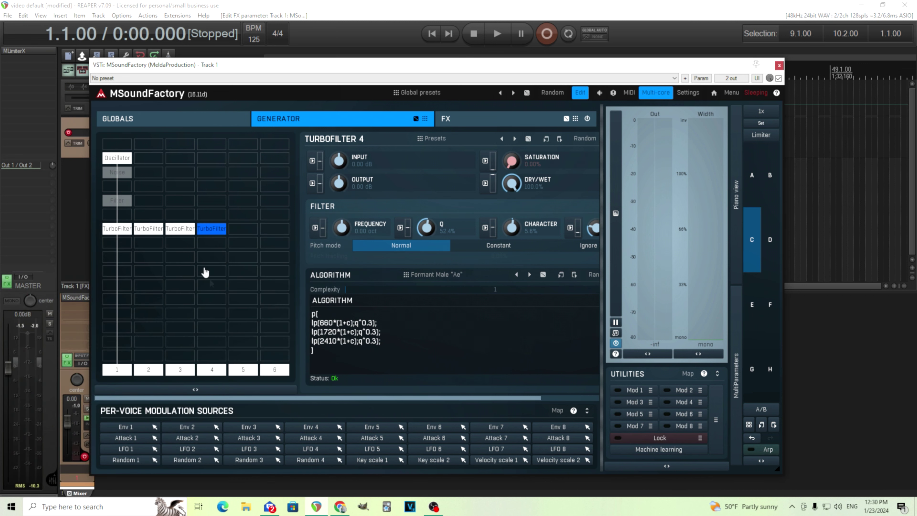
{"action": "left_click", "coordinate": [120, 229]}
Change the Input of TurboFilters 2 and 3 from Auto to 1.
{"action": "left_click", "coordinate": [168, 231]}
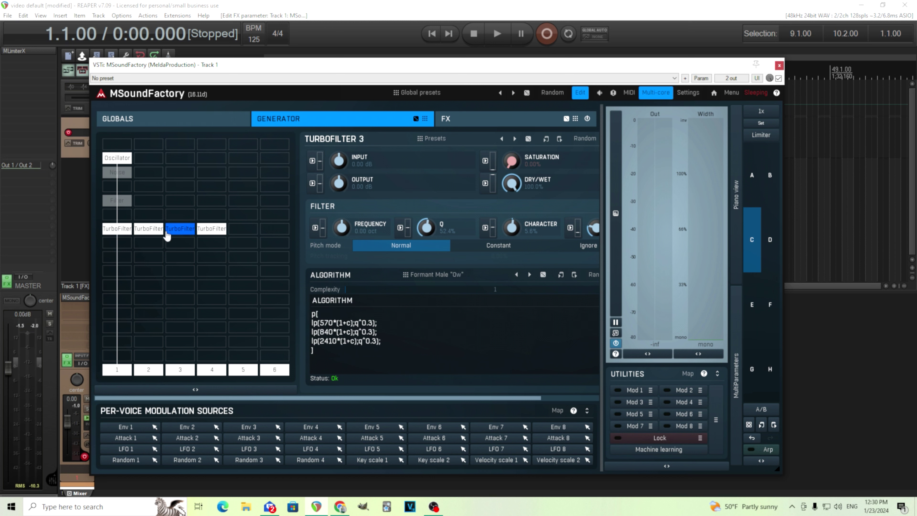
{"action": "left_click", "coordinate": [156, 231]}
{"action": "left_click", "coordinate": [216, 235]}
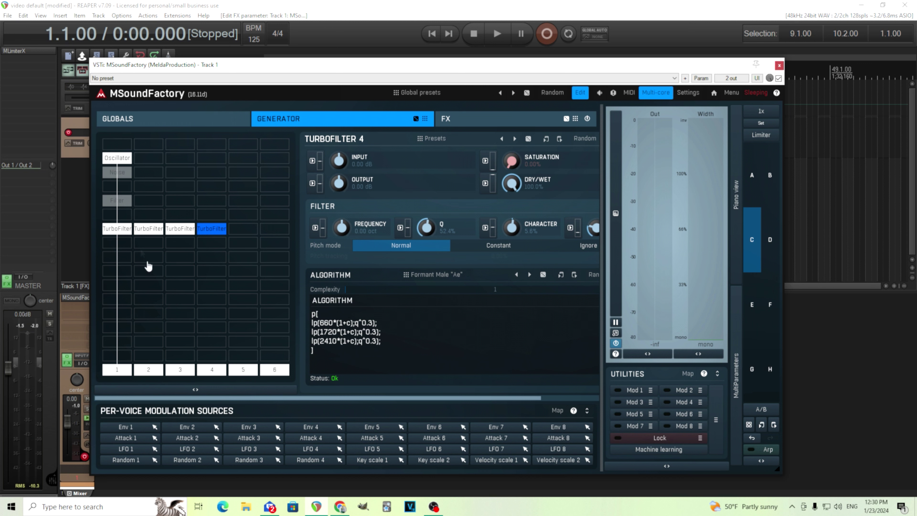
{"action": "right_click", "coordinate": [153, 235]}
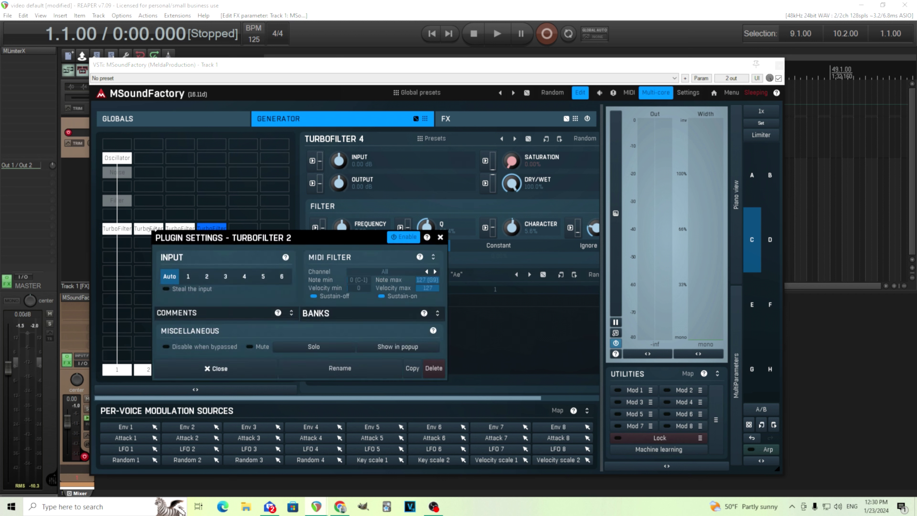
{"action": "left_click", "coordinate": [188, 277]}
{"action": "left_click", "coordinate": [440, 237]}
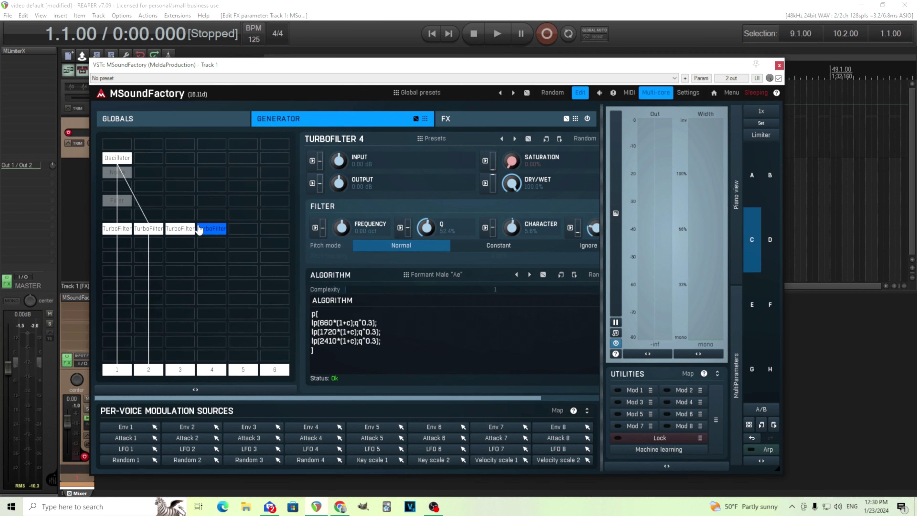
{"action": "right_click", "coordinate": [186, 230]}
{"action": "left_click", "coordinate": [223, 272]}
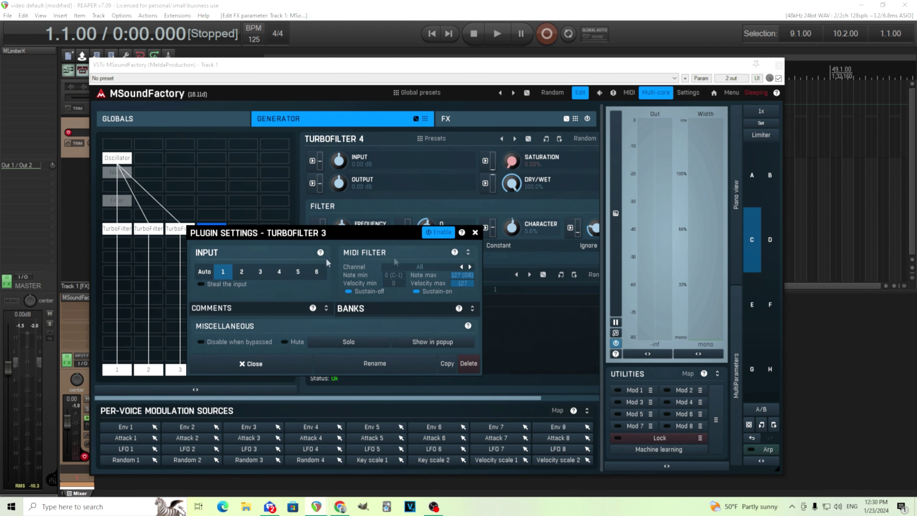
{"action": "left_click", "coordinate": [476, 233]}
Set TurboFilter 4's Input to 1 as well and bring up the FX page.
{"action": "right_click", "coordinate": [219, 236]}
{"action": "left_click", "coordinate": [257, 278]}
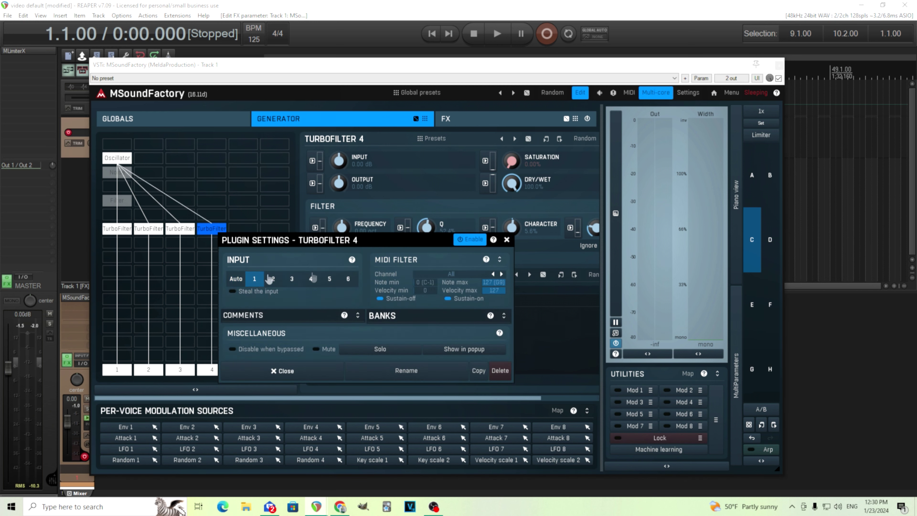
{"action": "left_click", "coordinate": [509, 239]}
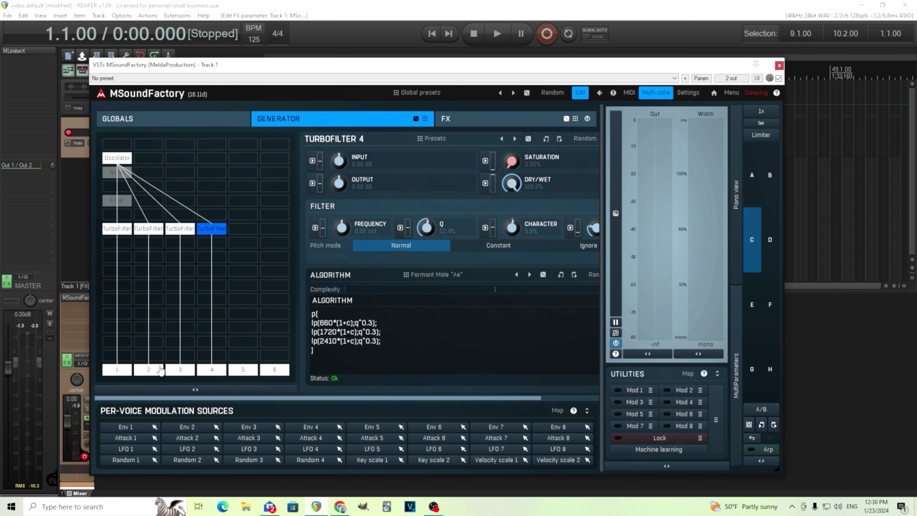
{"action": "left_click", "coordinate": [458, 124]}
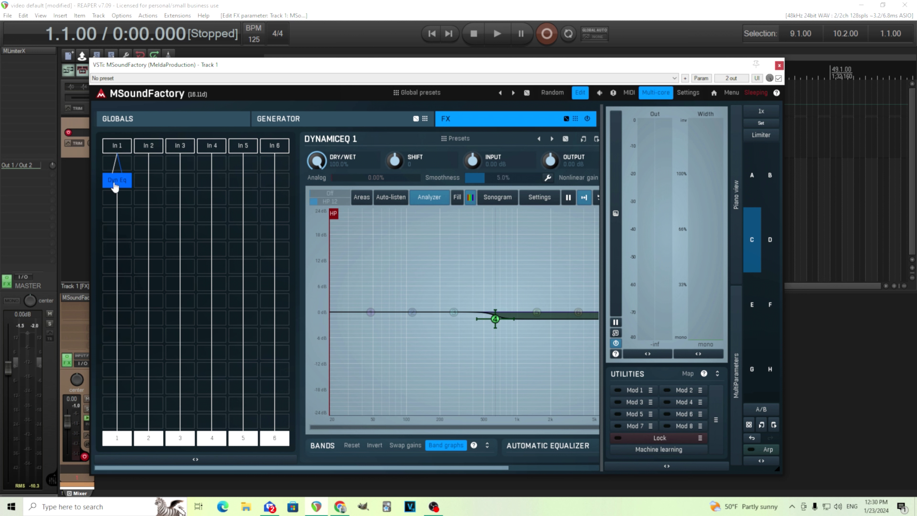
On the Generator page, unroute outputs 2, 3 and 4, then open Select Plugin for an empty cell.
{"action": "left_click", "coordinate": [360, 124]}
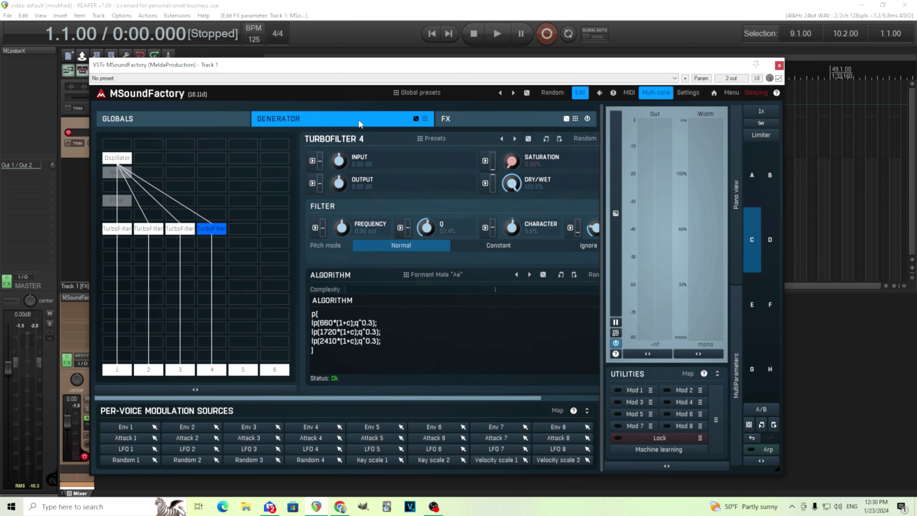
{"action": "left_click", "coordinate": [145, 372]}
{"action": "left_click", "coordinate": [185, 372]}
{"action": "left_click", "coordinate": [207, 372]}
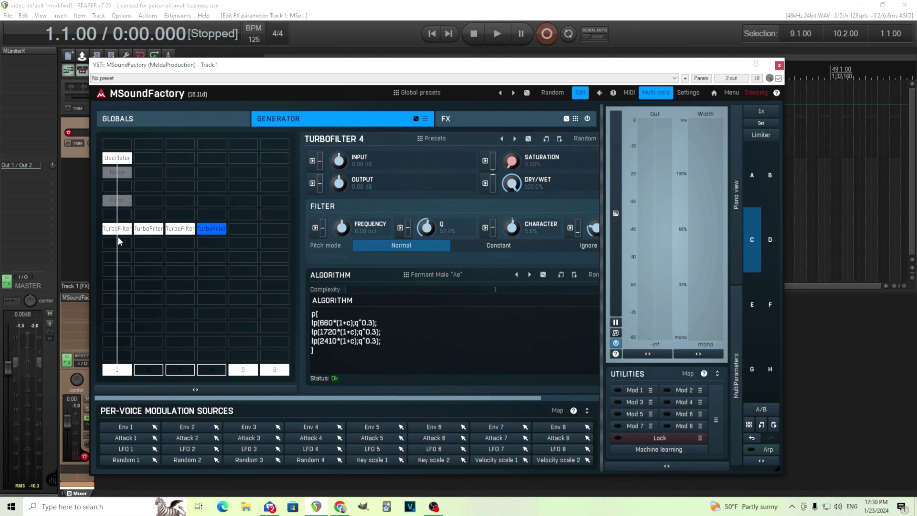
{"action": "left_click", "coordinate": [118, 229]}
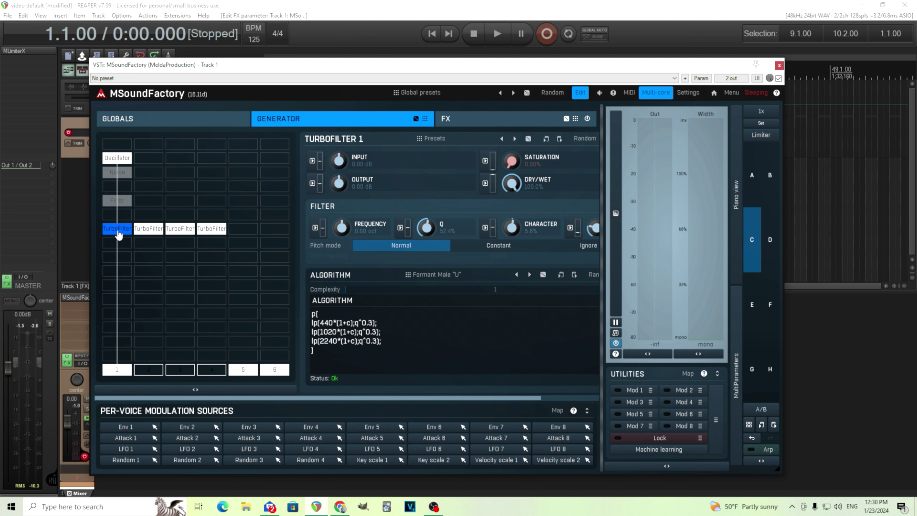
{"action": "left_click", "coordinate": [115, 275]}
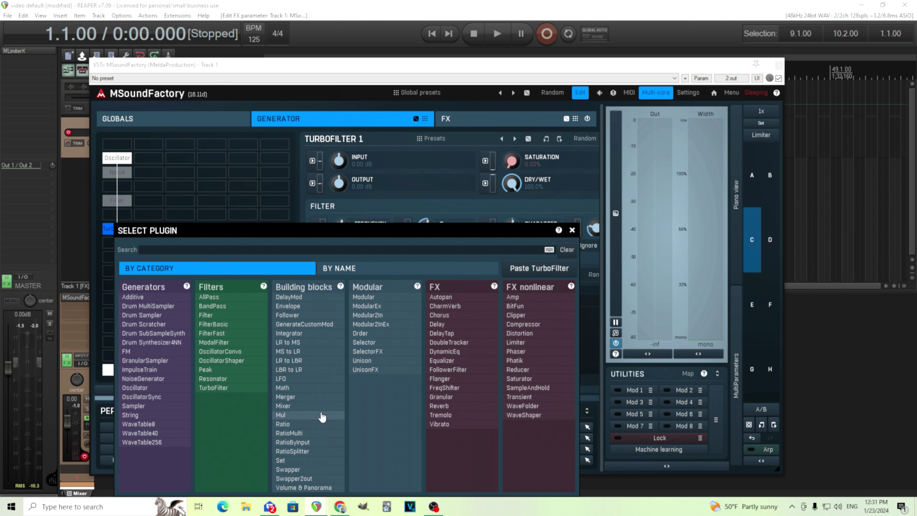
Add RatioMulti below the filters and enable its Inputs 1–4 so all four TurboFilters feed it.
{"action": "left_click", "coordinate": [325, 436]}
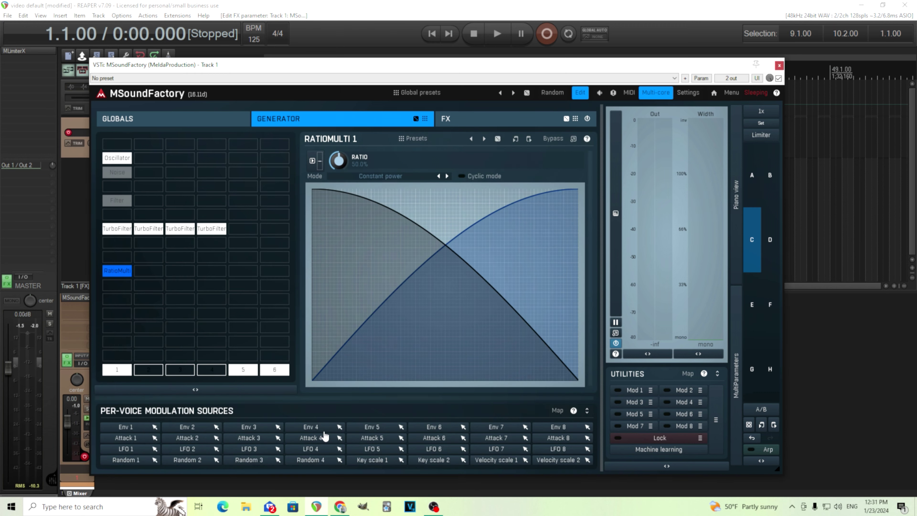
{"action": "right_click", "coordinate": [124, 275]}
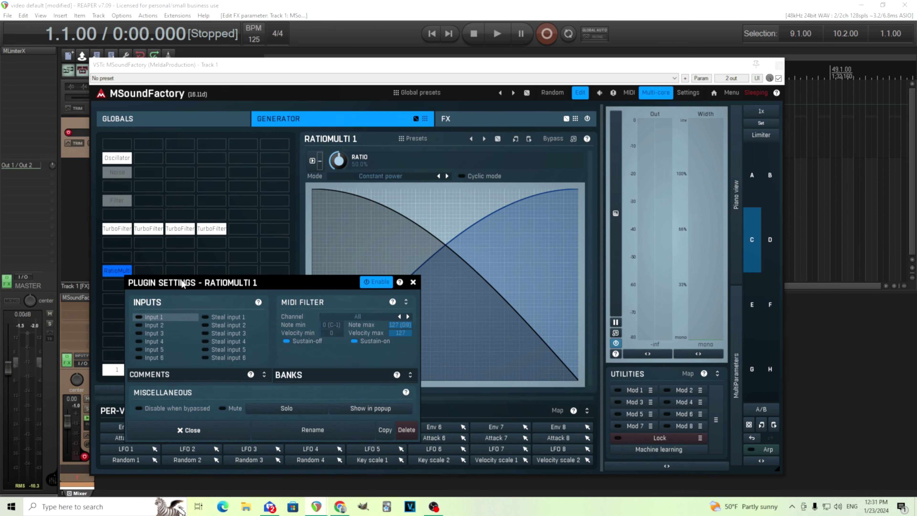
{"action": "left_click_drag", "start_coordinate": [182, 283], "coordinate": [418, 244]}
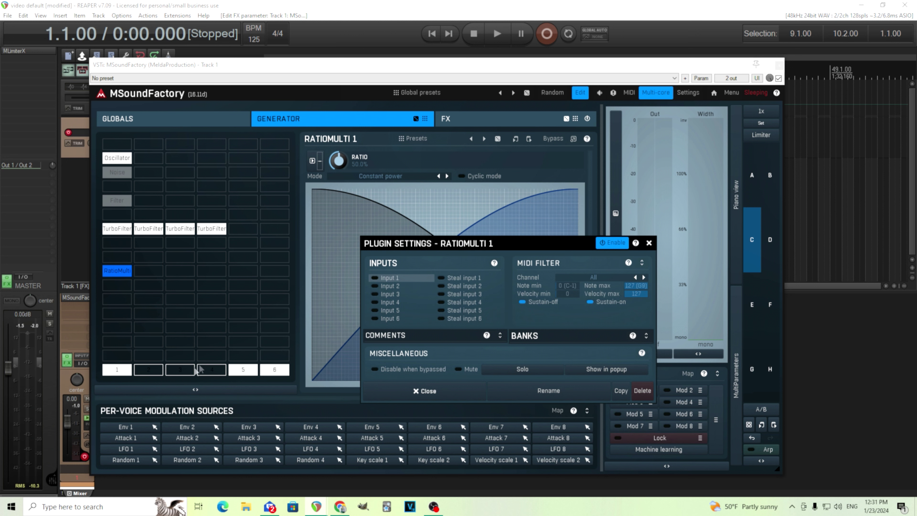
{"action": "left_click", "coordinate": [387, 278]}
{"action": "left_click", "coordinate": [387, 286]}
{"action": "left_click", "coordinate": [387, 294]}
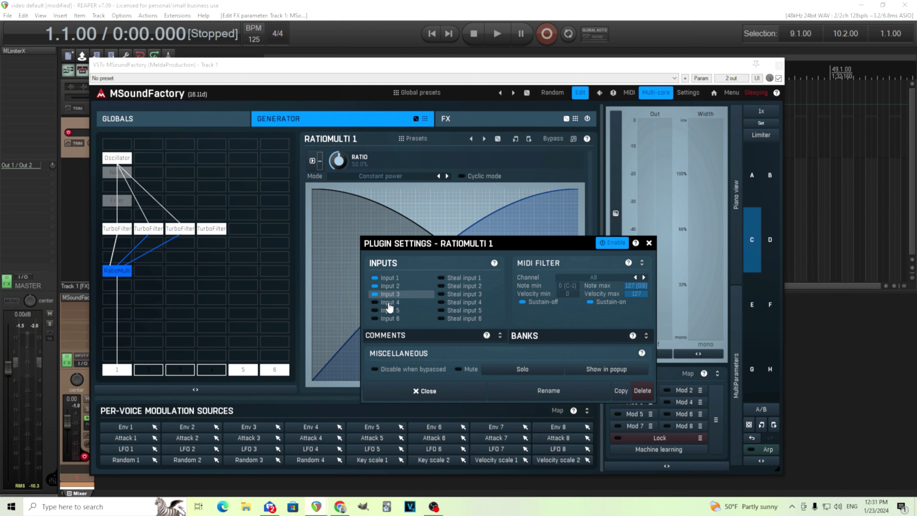
{"action": "left_click", "coordinate": [387, 302]}
{"action": "left_click", "coordinate": [426, 390]}
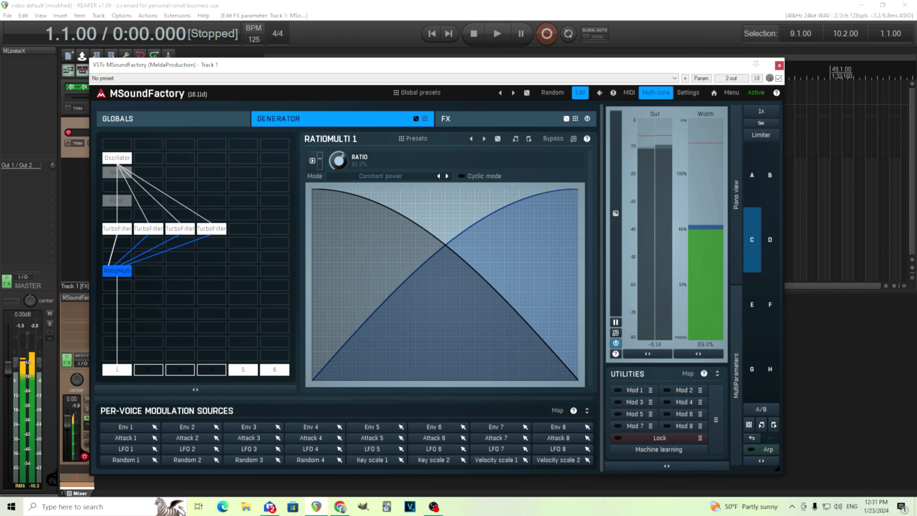
{"action": "left_click", "coordinate": [313, 162]}
Try LFO 1 as the Ratio modulator at 100% depth, then reset the depth to 0%.
{"action": "left_click", "coordinate": [510, 247]}
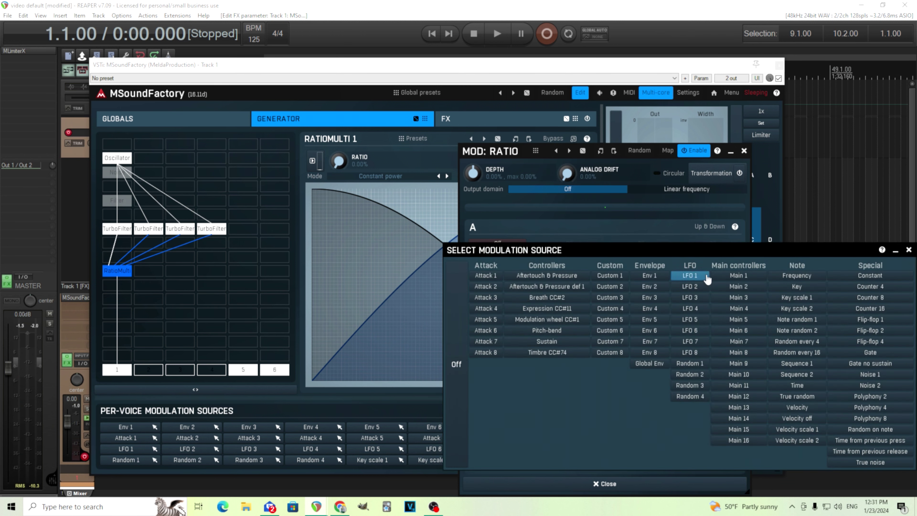
{"action": "left_click", "coordinate": [696, 275]}
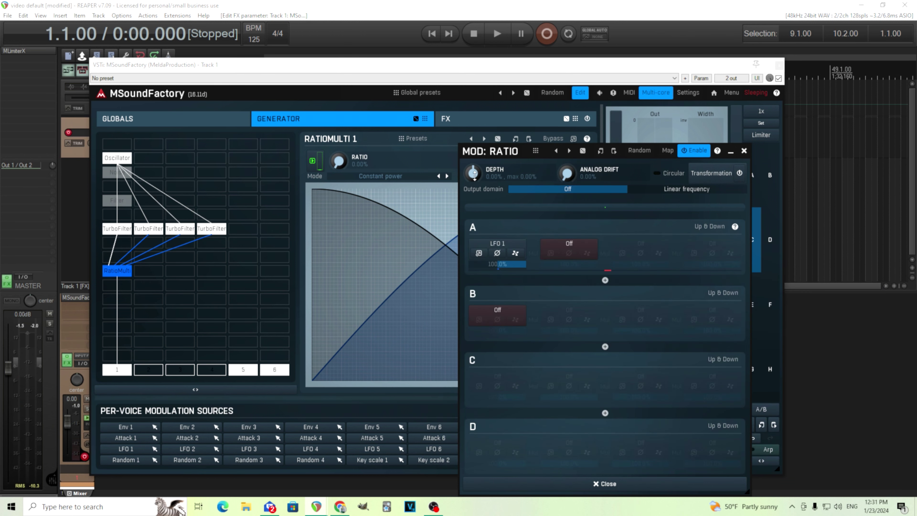
{"action": "left_click_drag", "start_coordinate": [475, 176], "coordinate": [475, 137]}
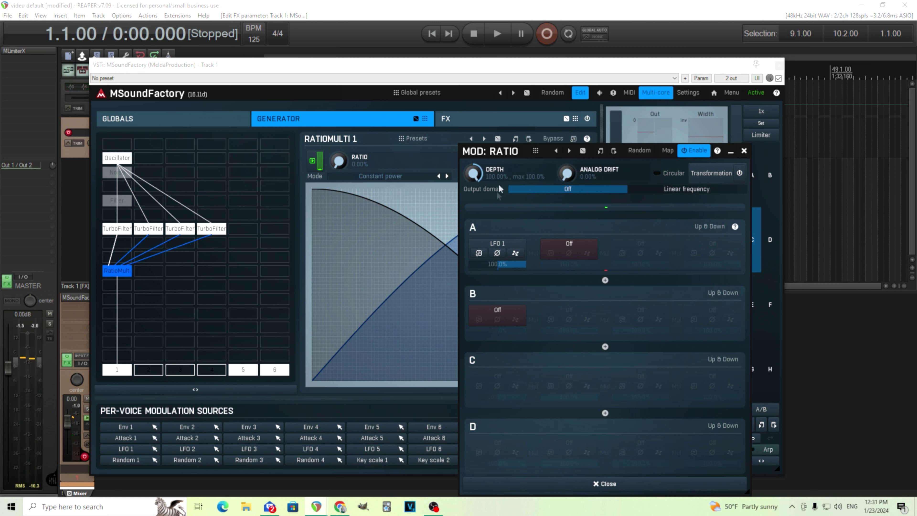
{"action": "left_click_drag", "start_coordinate": [472, 172], "coordinate": [472, 177]}
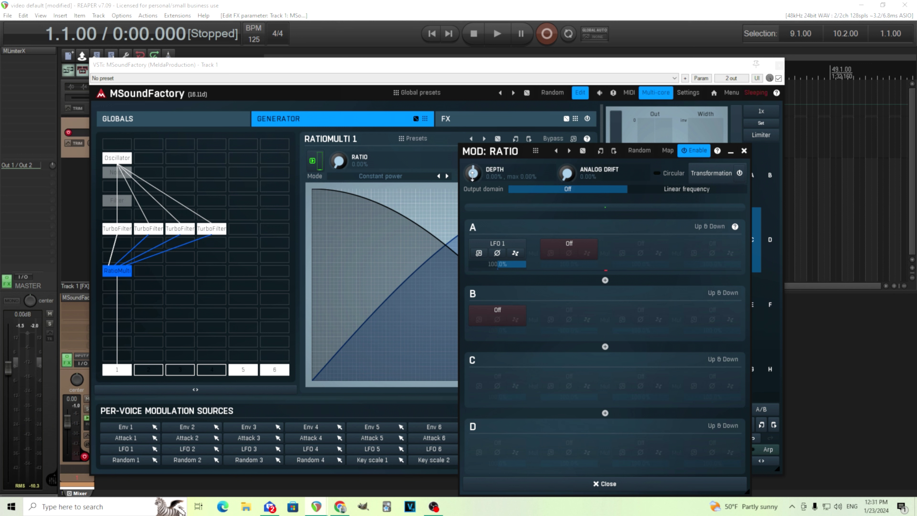
Modulate the Ratio with Note random 1 at 100% depth and switch the arpeggiator on.
{"action": "left_click", "coordinate": [497, 243]}
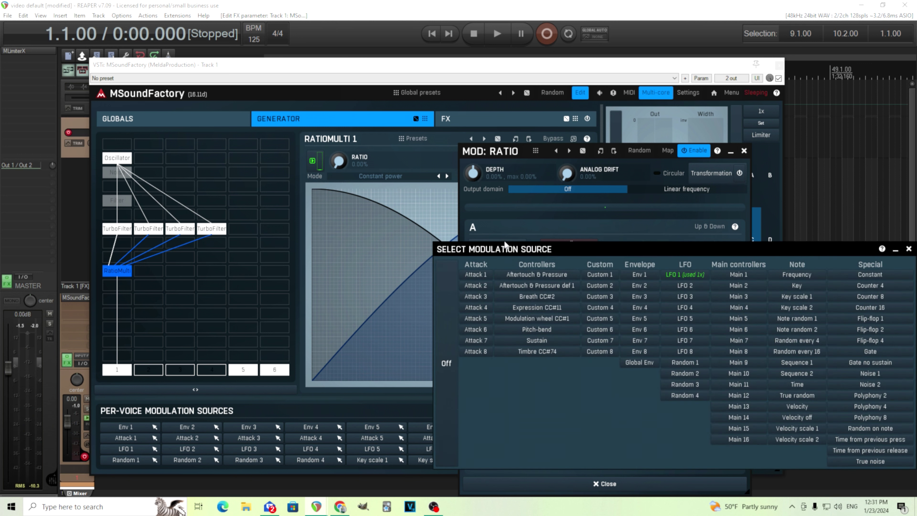
{"action": "left_click", "coordinate": [819, 320]}
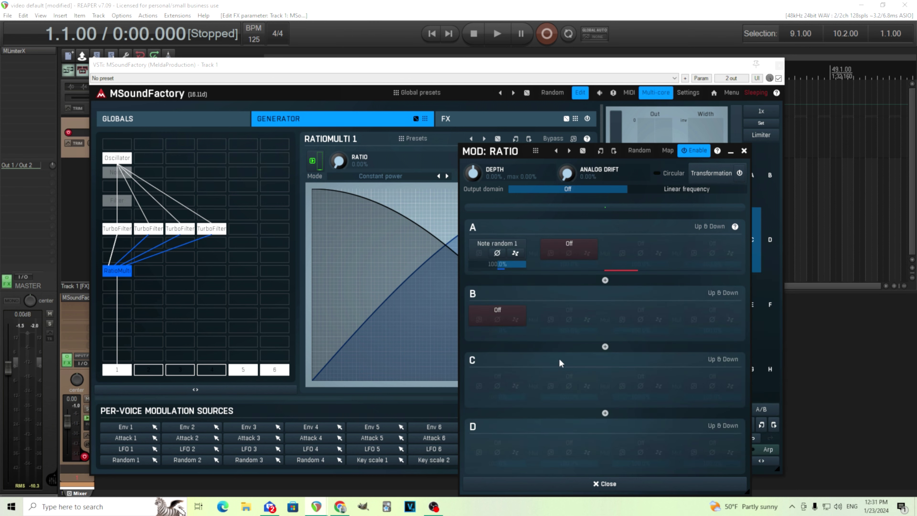
{"action": "left_click_drag", "start_coordinate": [472, 177], "coordinate": [474, 174]}
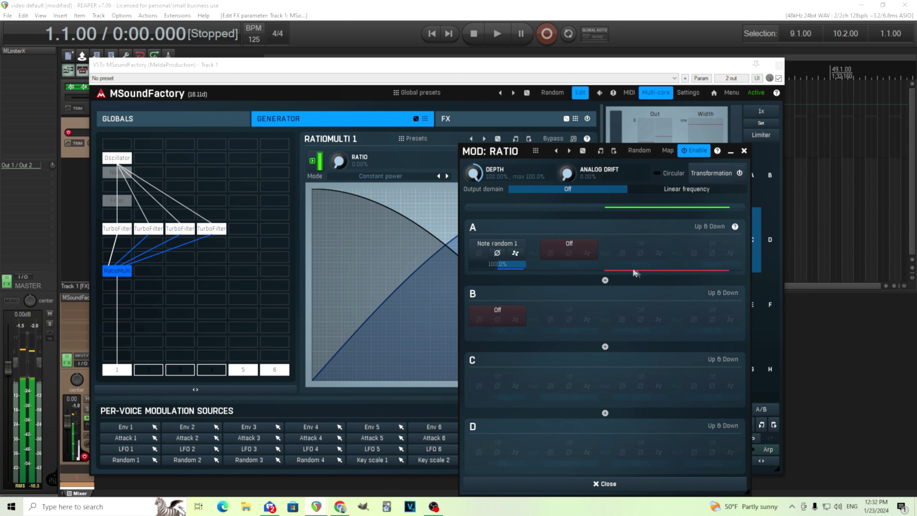
{"action": "left_click_drag", "start_coordinate": [519, 162], "coordinate": [421, 147]}
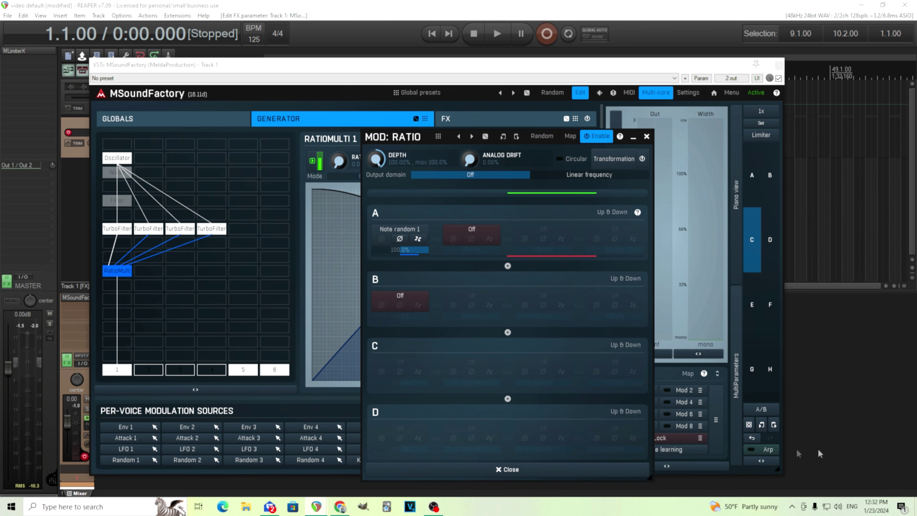
{"action": "left_click", "coordinate": [752, 450]}
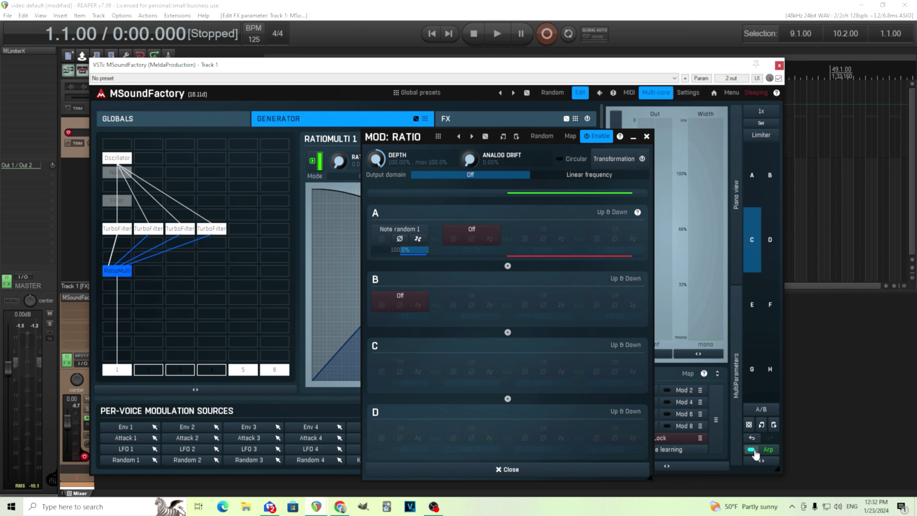
Switch the Ratio modulator to Velocity, turn the arpeggiator off, and show the Globals page.
{"action": "left_click", "coordinate": [425, 237]}
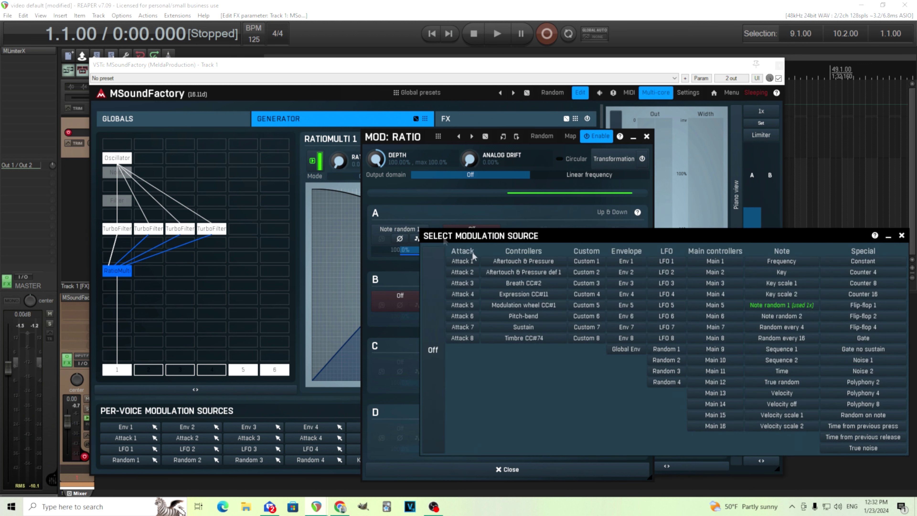
{"action": "left_click", "coordinate": [803, 393]}
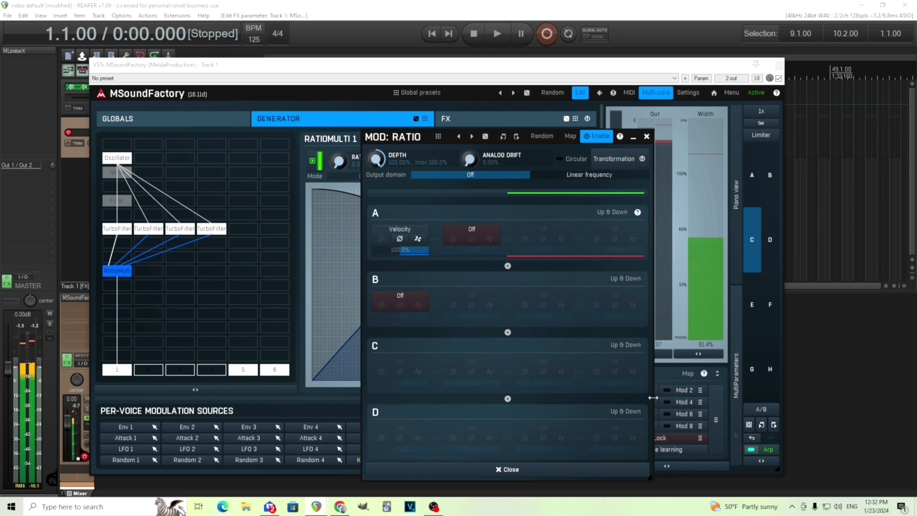
{"action": "left_click", "coordinate": [751, 450]}
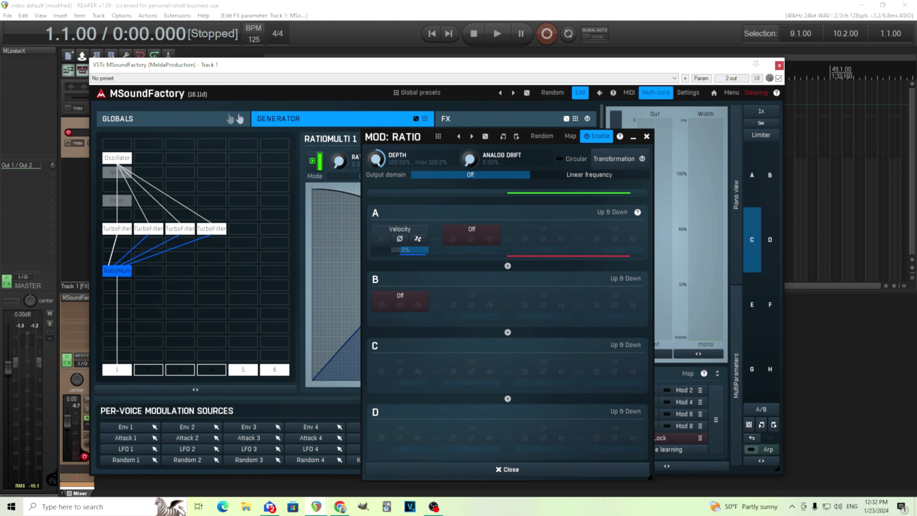
{"action": "left_click", "coordinate": [214, 121]}
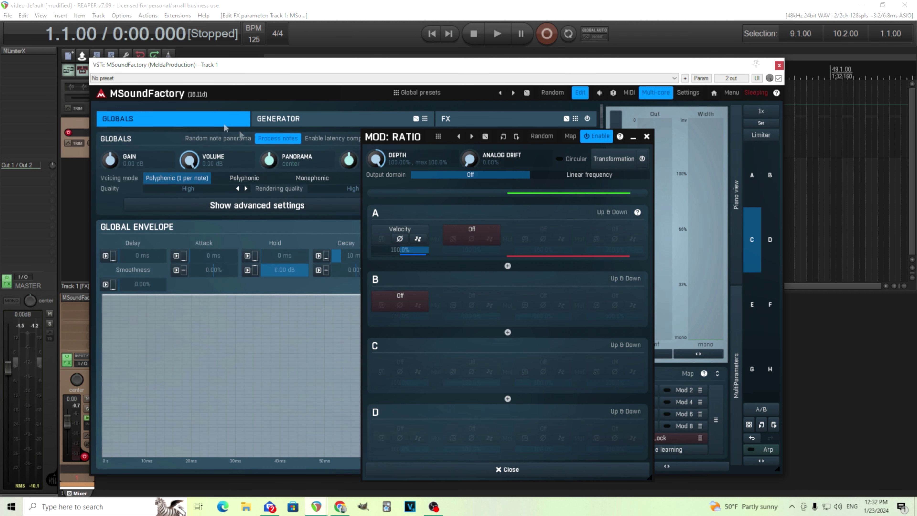
Close MOD: RATIO, inspect the Velocity Shape advanced settings, then go back to the Generator page.
{"action": "left_click", "coordinate": [648, 137]}
{"action": "left_click", "coordinate": [346, 205]}
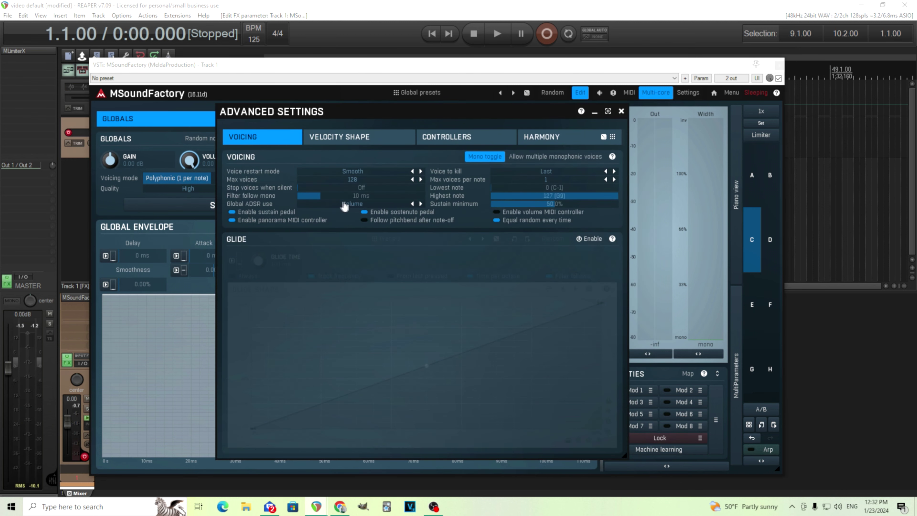
{"action": "left_click", "coordinate": [347, 139]}
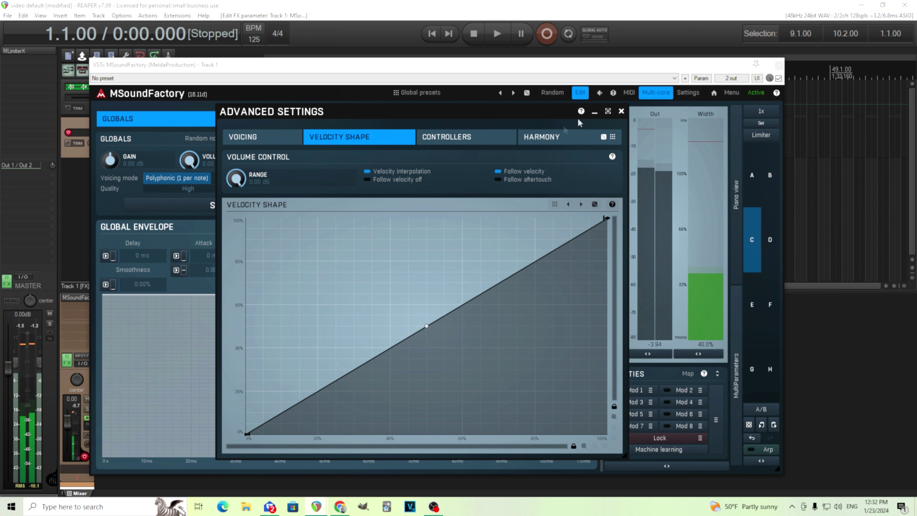
{"action": "left_click", "coordinate": [621, 111]}
{"action": "left_click", "coordinate": [282, 124]}
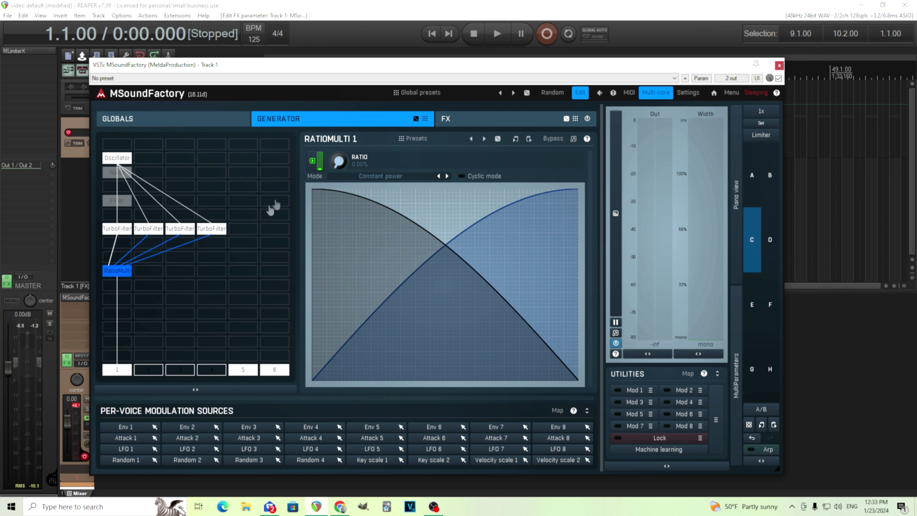
Set Counter 4 as the RatioMulti Ratio modulation source in slot A.
{"action": "left_click", "coordinate": [312, 162]}
{"action": "left_click", "coordinate": [400, 230]}
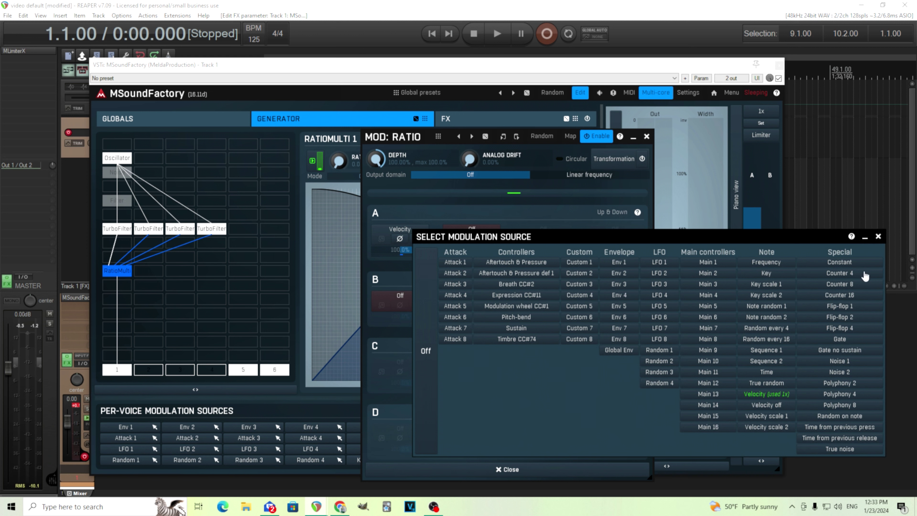
{"action": "left_click", "coordinate": [865, 275]}
{"action": "left_click_drag", "start_coordinate": [373, 139], "coordinate": [428, 140]}
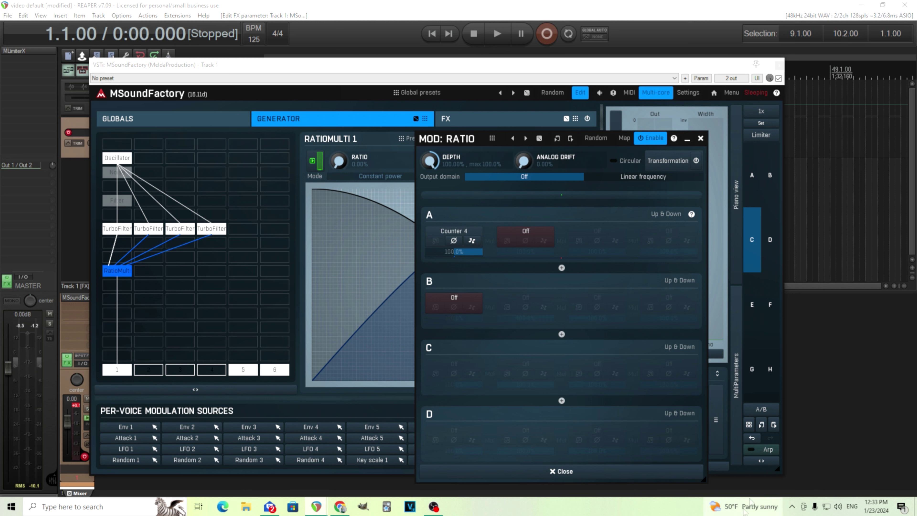
Turn the arpeggiator on with a 1/8x rate, then reopen the slot A source list.
{"action": "left_click", "coordinate": [752, 450]}
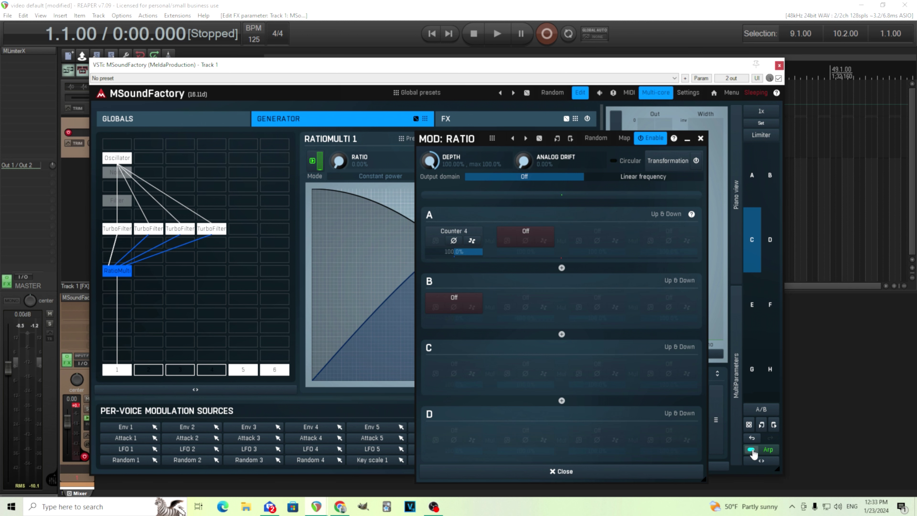
{"action": "left_click", "coordinate": [761, 460]}
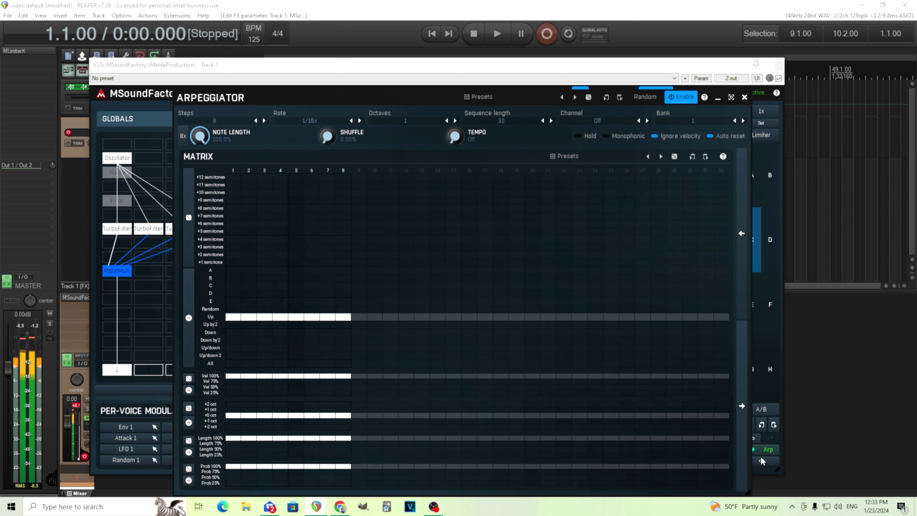
{"action": "left_click", "coordinate": [351, 120]}
{"action": "left_click", "coordinate": [745, 97]}
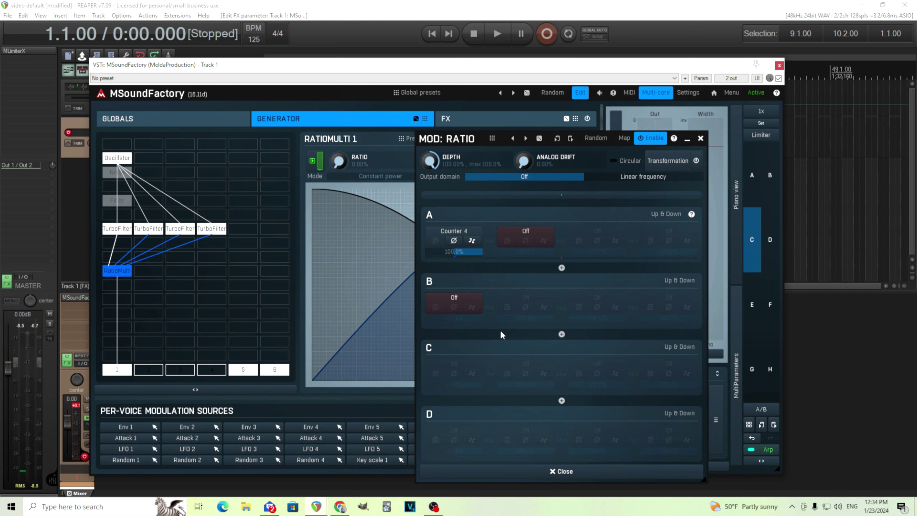
{"action": "left_click", "coordinate": [448, 233]}
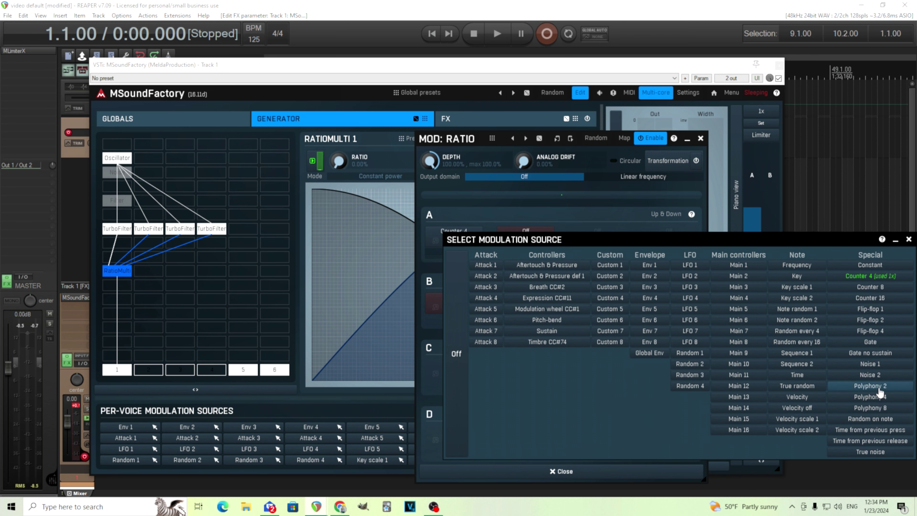
Choose Polyphony 2 as the Ratio modulator, disable Arp, and open TurboFilter 4's editor.
{"action": "left_click", "coordinate": [870, 385]}
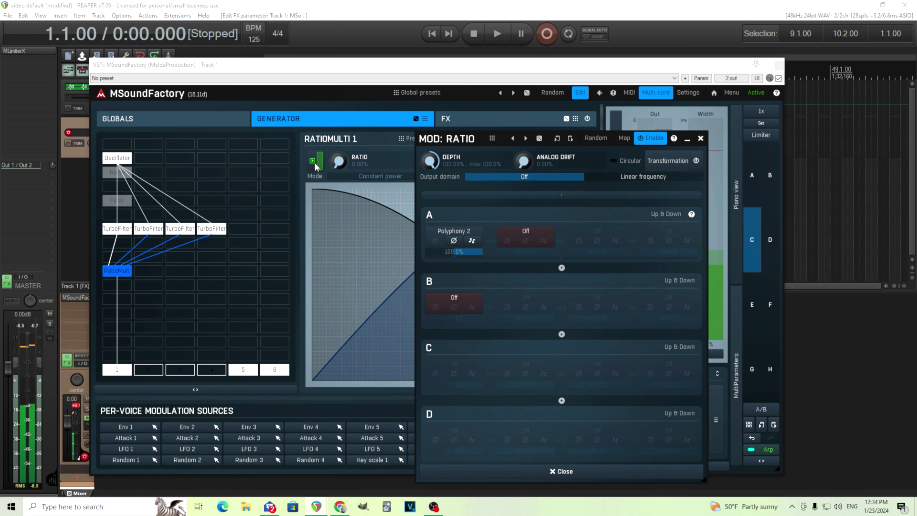
{"action": "left_click", "coordinate": [751, 450]}
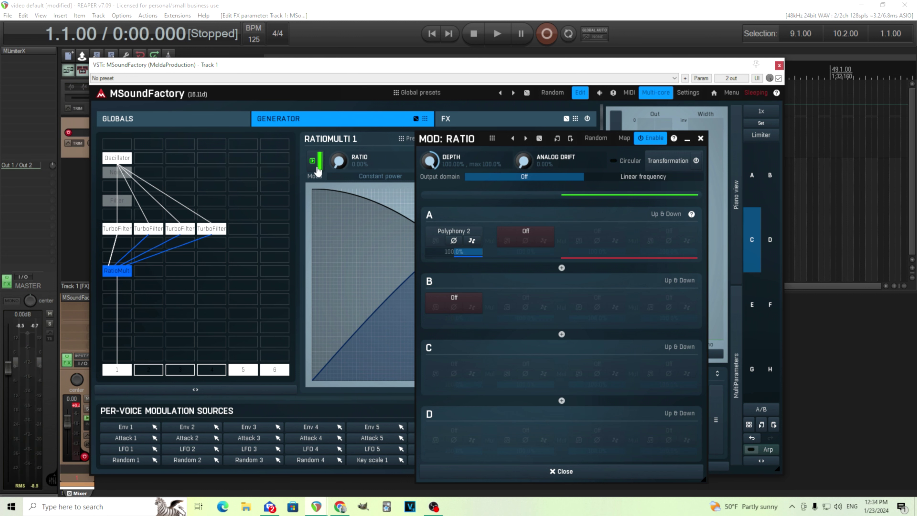
{"action": "left_click", "coordinate": [221, 230]}
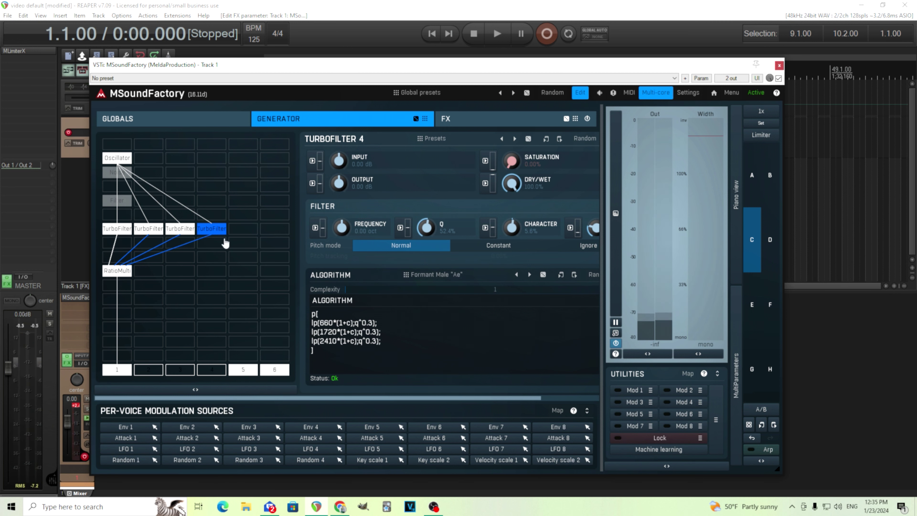
Change RatioMulti 1's Ratio modulation source in slot A to Polyphony 4.
{"action": "left_click", "coordinate": [119, 271]}
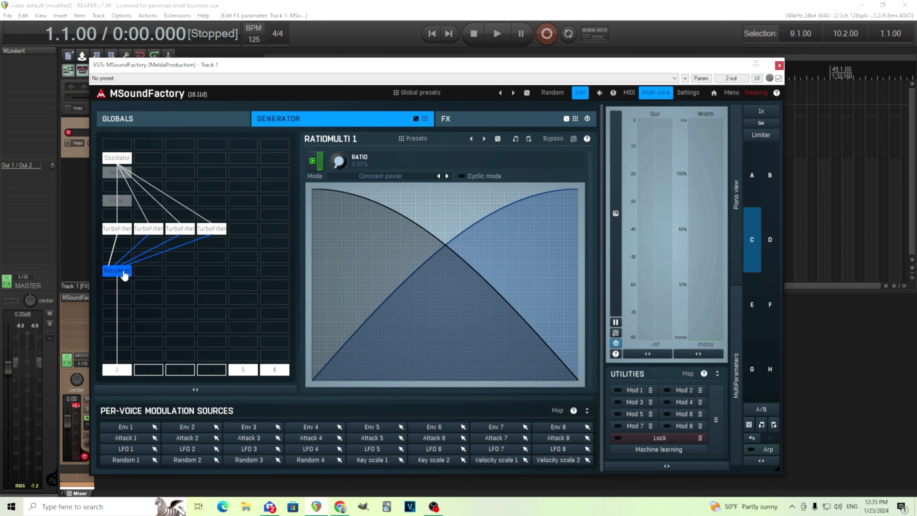
{"action": "left_click", "coordinate": [311, 163]}
{"action": "left_click", "coordinate": [463, 234]}
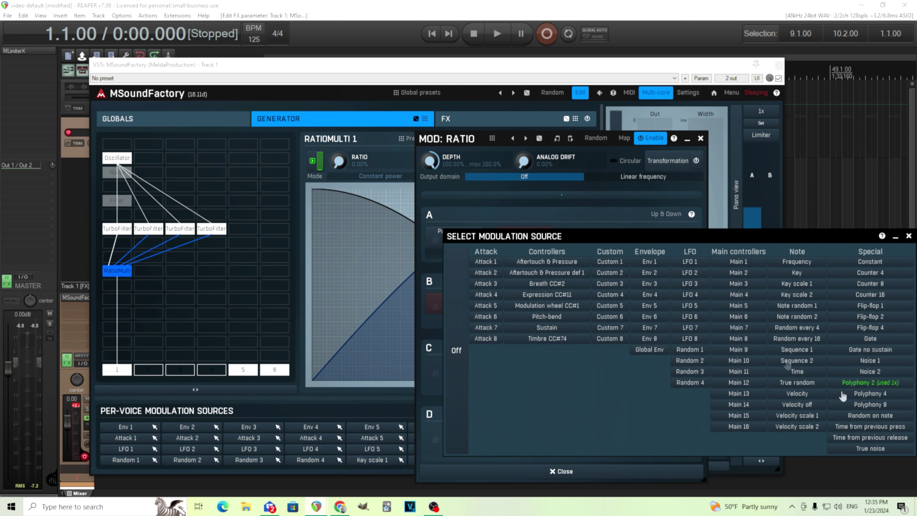
{"action": "left_click", "coordinate": [870, 394]}
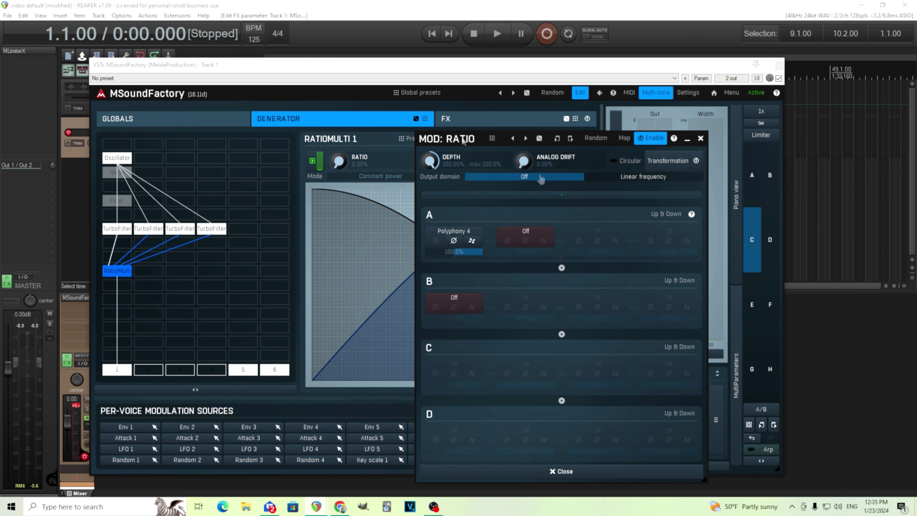
Check the Globals advanced settings, then close the MOD: RATIO panel.
{"action": "left_click", "coordinate": [139, 118]}
{"action": "left_click", "coordinate": [215, 207]}
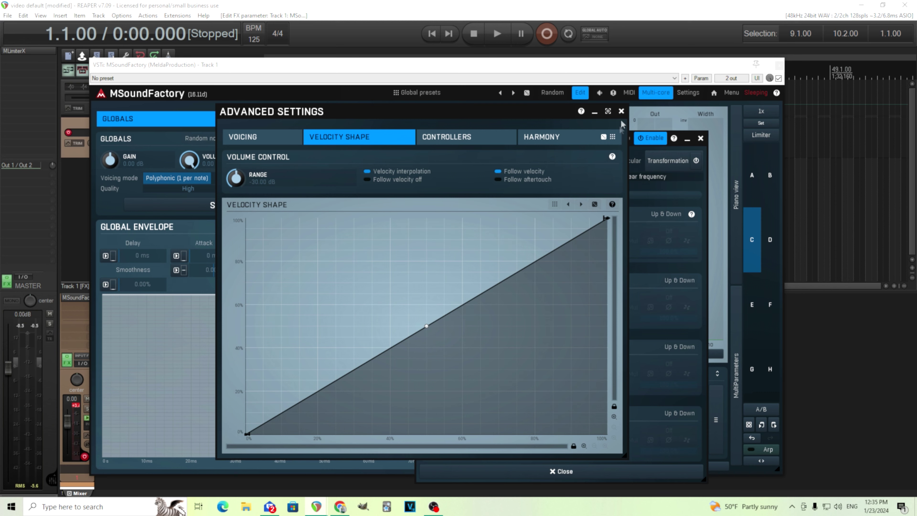
{"action": "left_click", "coordinate": [621, 111]}
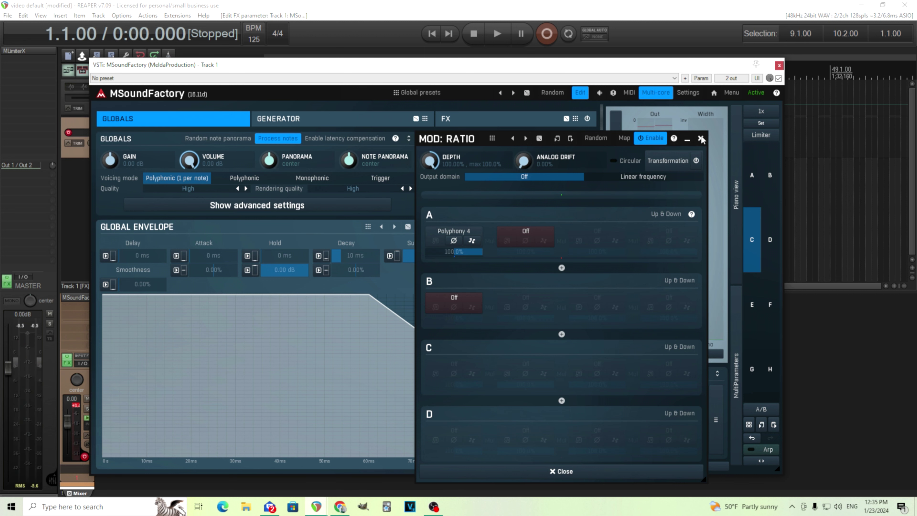
{"action": "left_click", "coordinate": [701, 139]}
Back on the Generator page, click through TurboFilters 1–4 and then RatioMulti 1.
{"action": "left_click", "coordinate": [290, 118]}
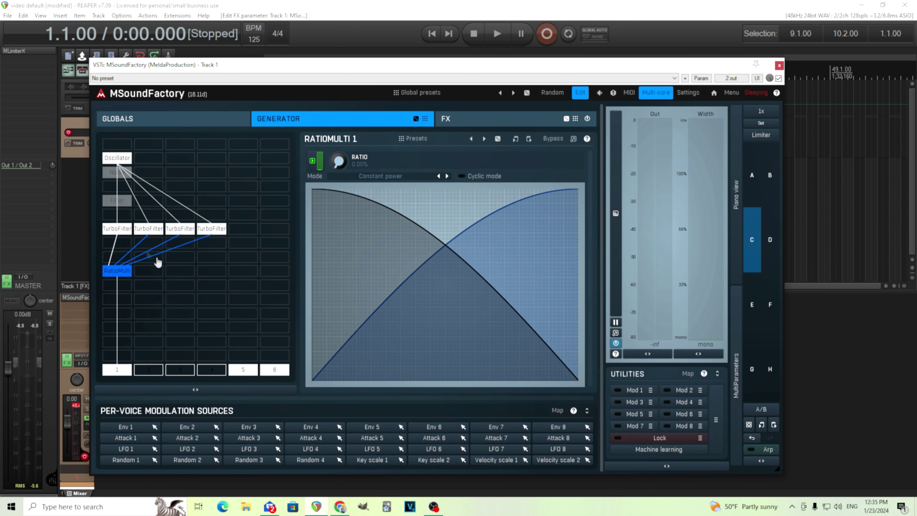
{"action": "left_click", "coordinate": [126, 233]}
{"action": "left_click", "coordinate": [151, 230]}
{"action": "left_click", "coordinate": [182, 230]}
{"action": "left_click", "coordinate": [216, 230]}
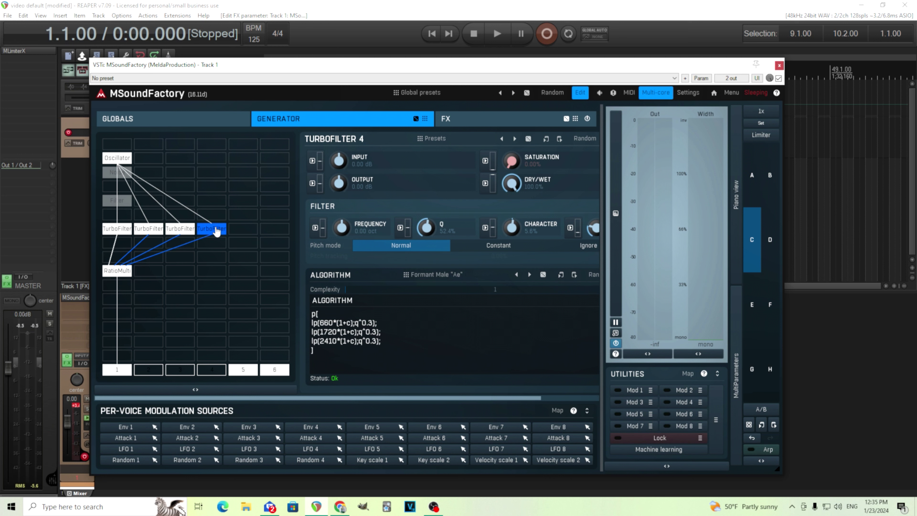
{"action": "left_click", "coordinate": [183, 234]}
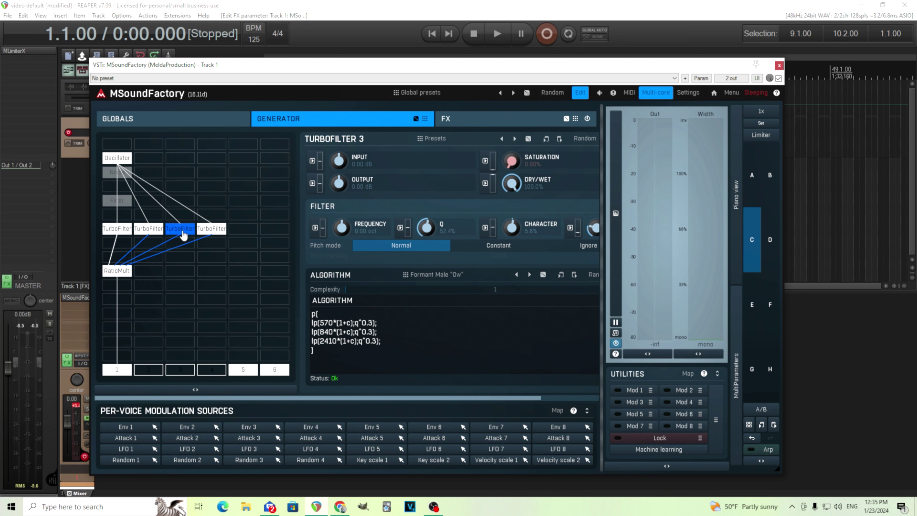
{"action": "left_click", "coordinate": [161, 234]}
{"action": "left_click", "coordinate": [125, 233]}
{"action": "left_click", "coordinate": [124, 272]}
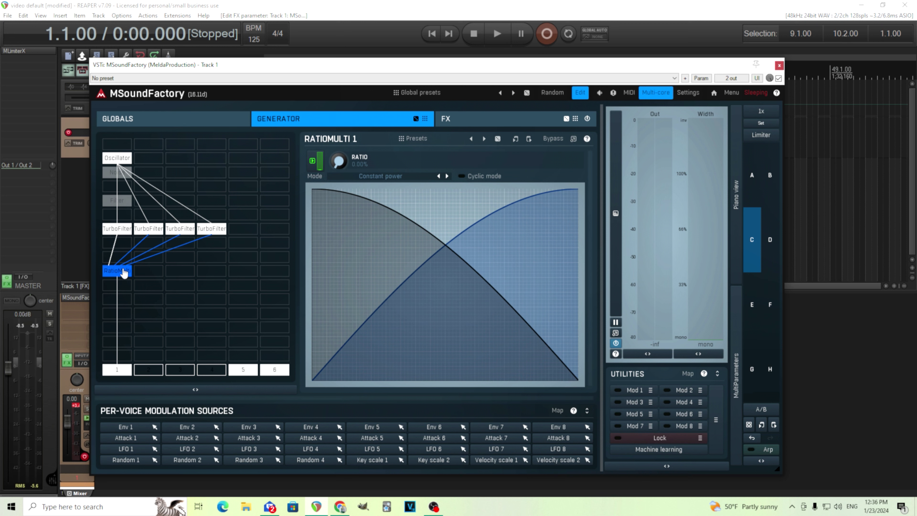
Recheck the Ratio modulation, then review each filter's vowel: "E", "Ow", ending on TurboFilter 4's "Ae".
{"action": "left_click", "coordinate": [312, 161]}
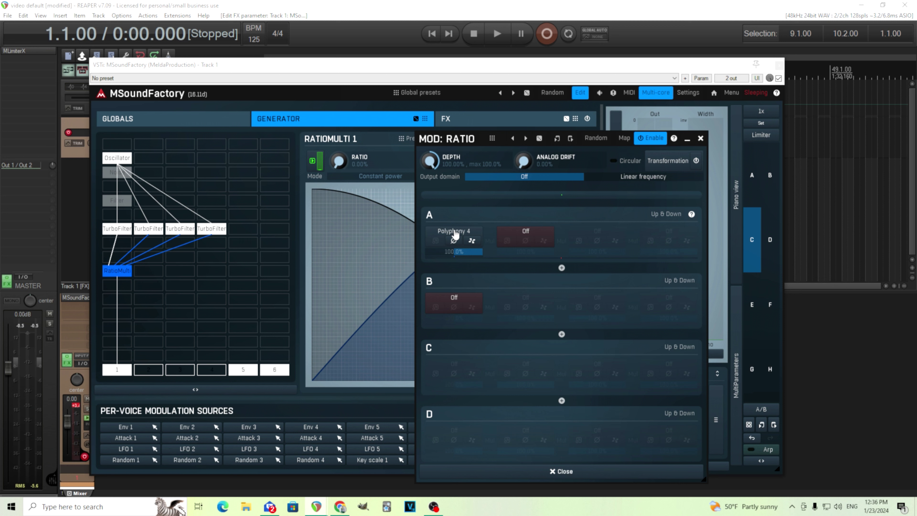
{"action": "left_click", "coordinate": [127, 230]}
{"action": "left_click", "coordinate": [146, 230]}
{"action": "left_click", "coordinate": [177, 234]}
{"action": "left_click", "coordinate": [207, 234]}
{"action": "left_click", "coordinate": [178, 235]}
{"action": "left_click", "coordinate": [149, 231]}
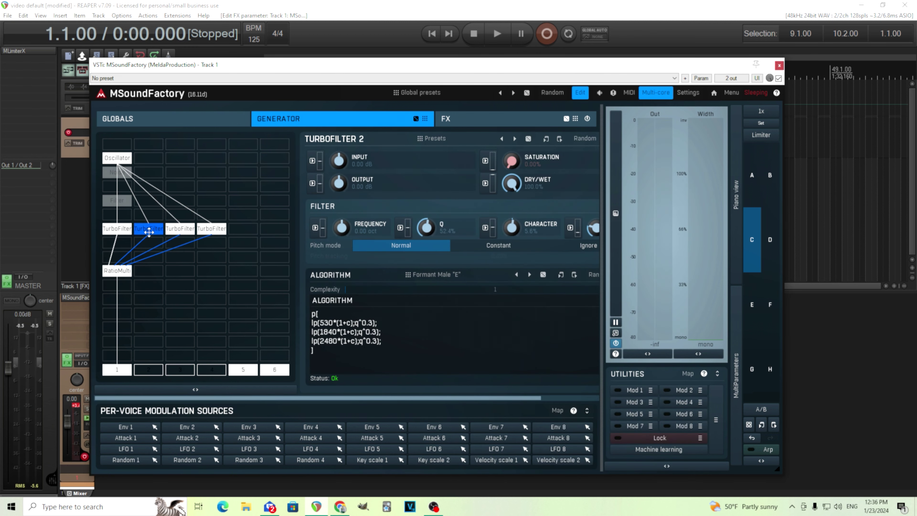
{"action": "left_click", "coordinate": [126, 233]}
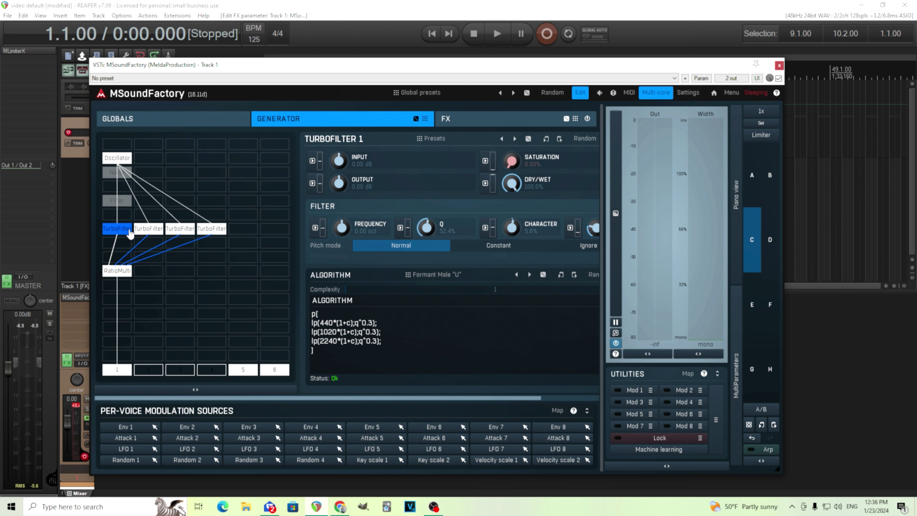
{"action": "left_click", "coordinate": [147, 234]}
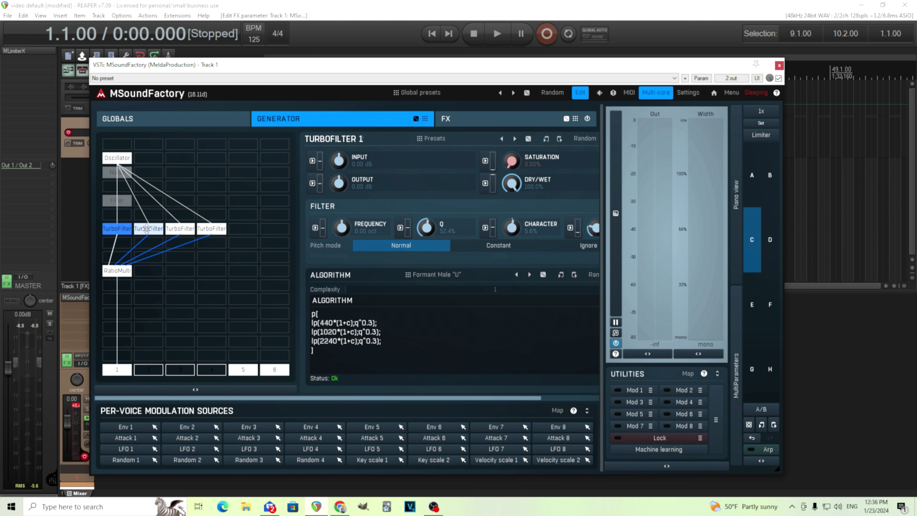
{"action": "left_click", "coordinate": [176, 231]}
{"action": "left_click", "coordinate": [211, 233]}
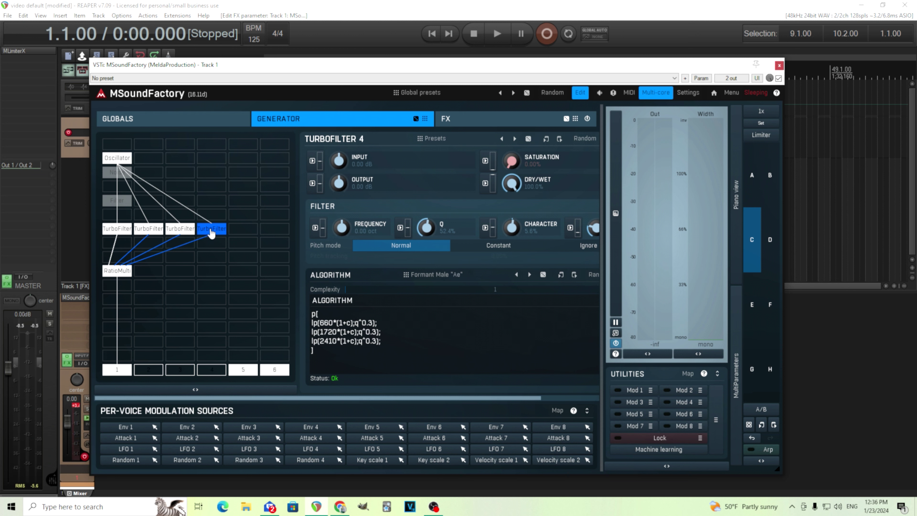